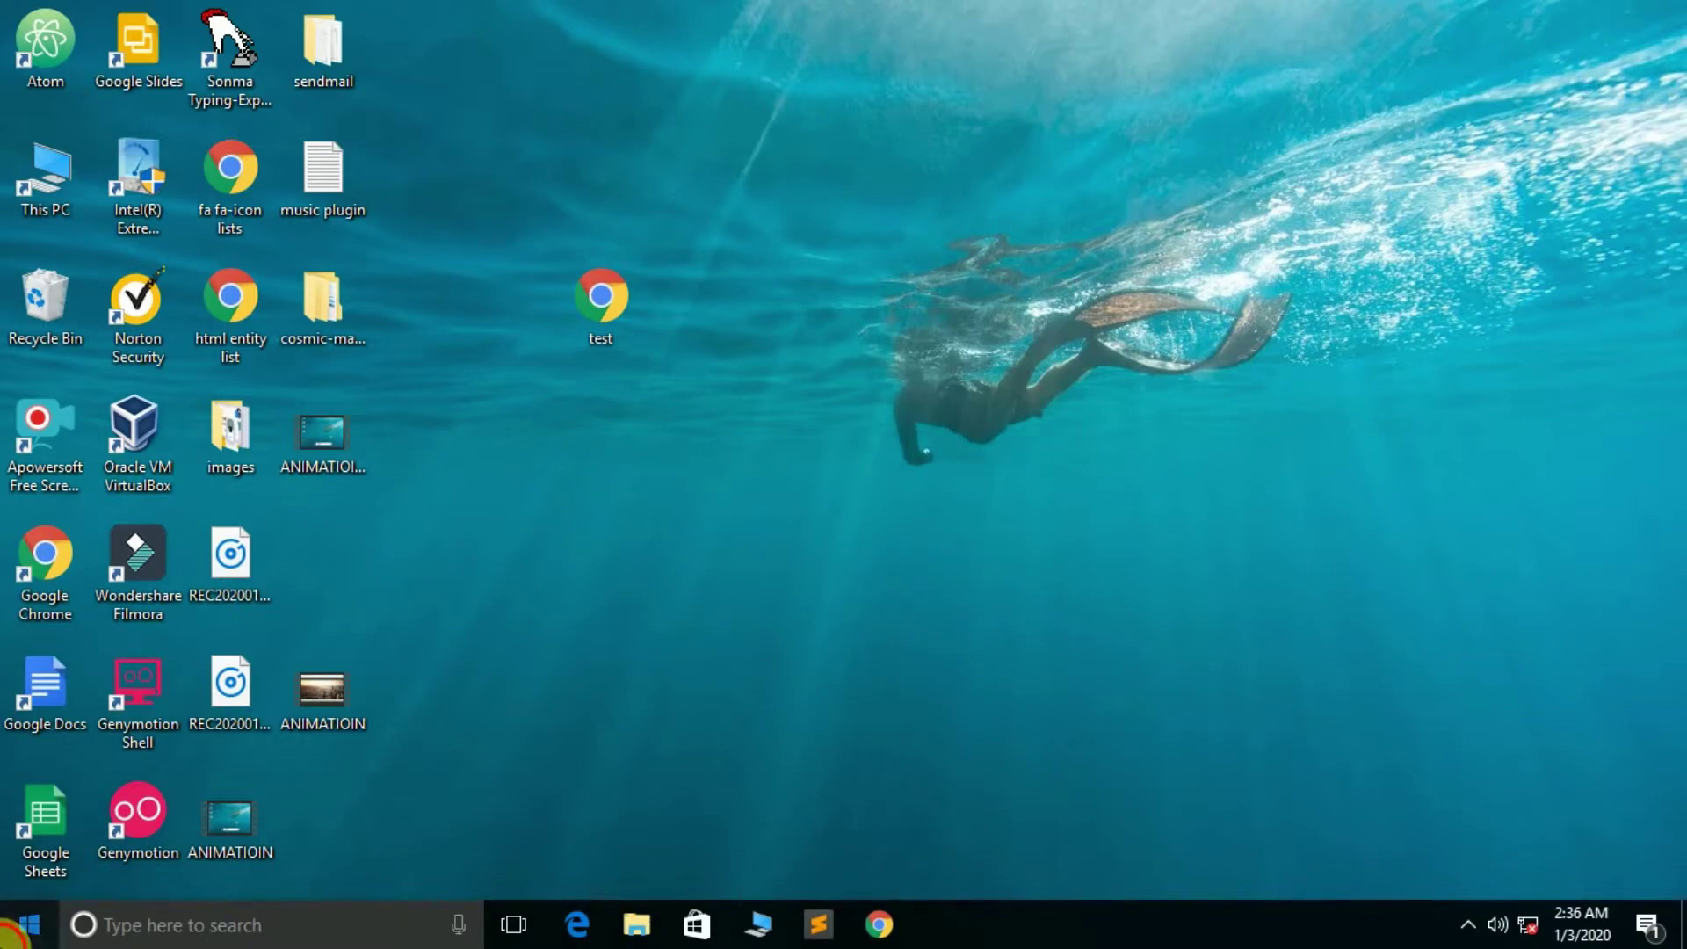
# - Open the Windows Start menu to find Adobe Photoshop 7.0 under Recently added
pyautogui.click(29, 924)
# - Launch Photoshop 7.0, open the leopard wallpaper jpg, and centre its document window
pyautogui.click(202, 242)
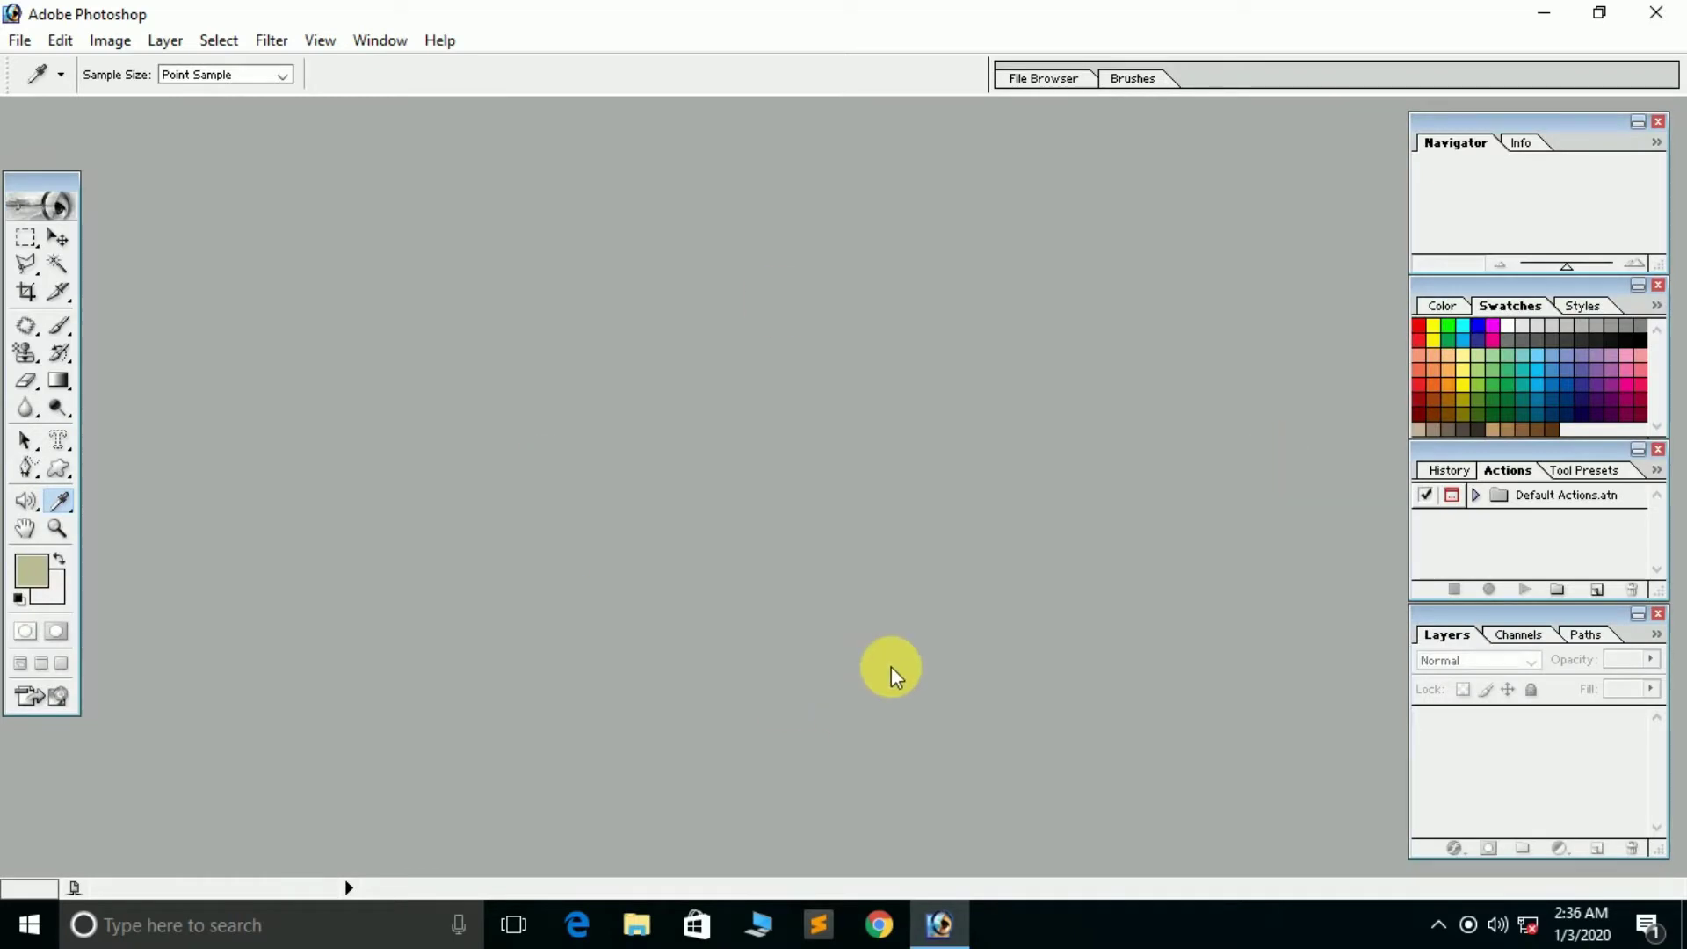
pyautogui.doubleClick(562, 293)
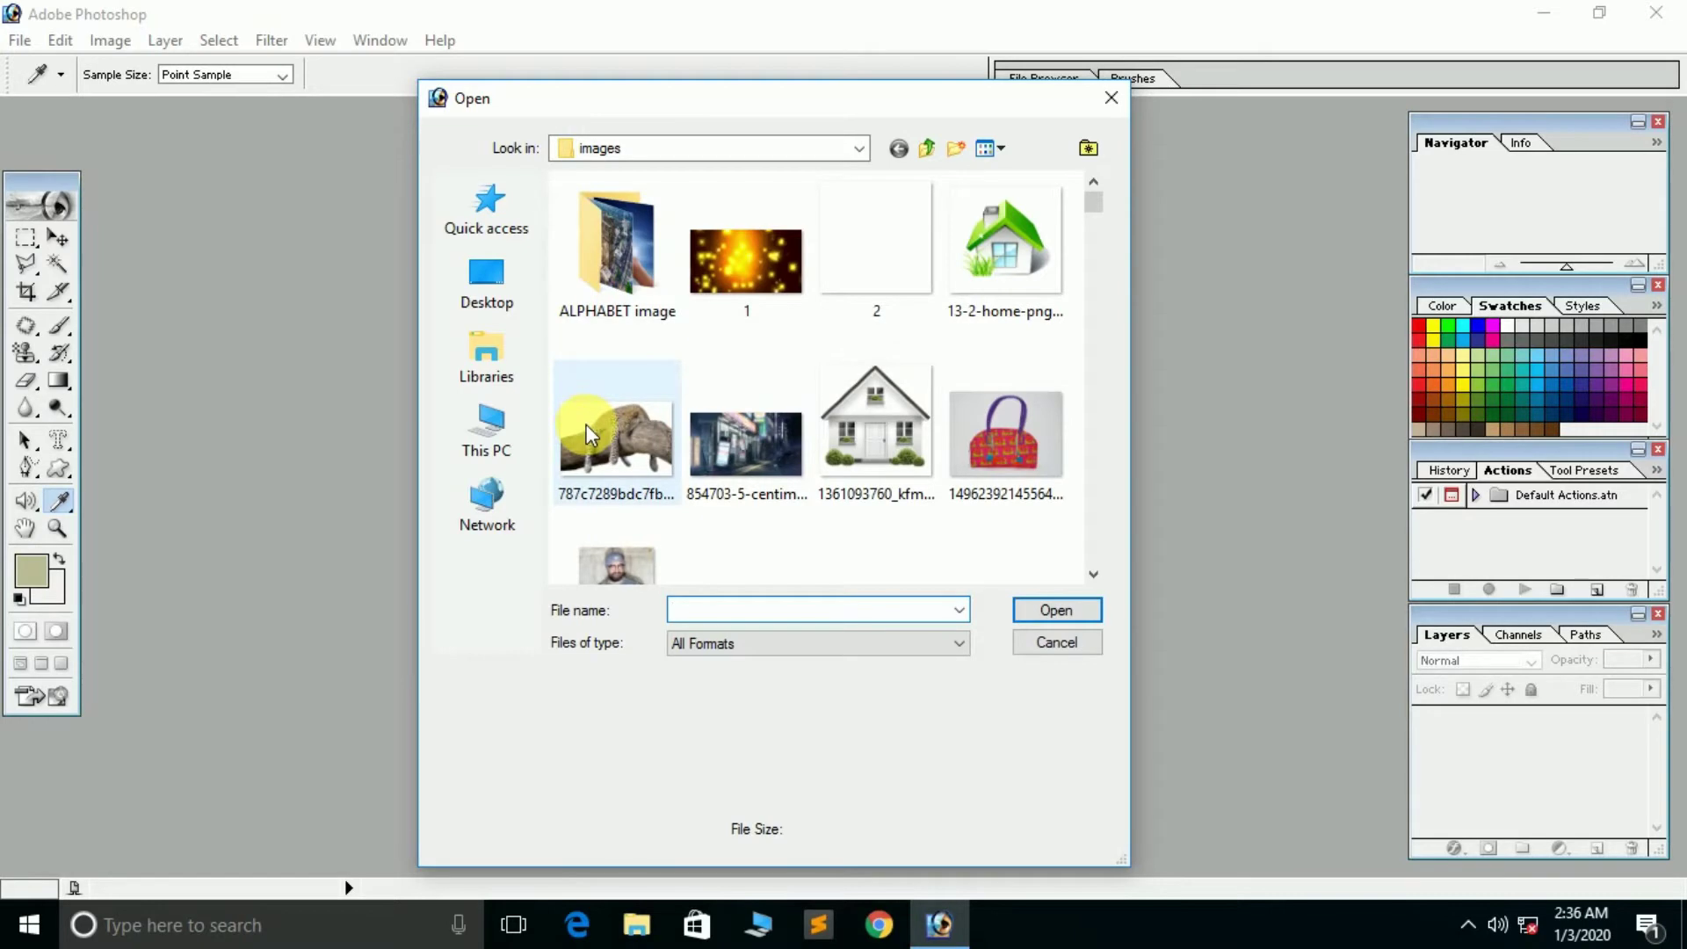
pyautogui.click(641, 445)
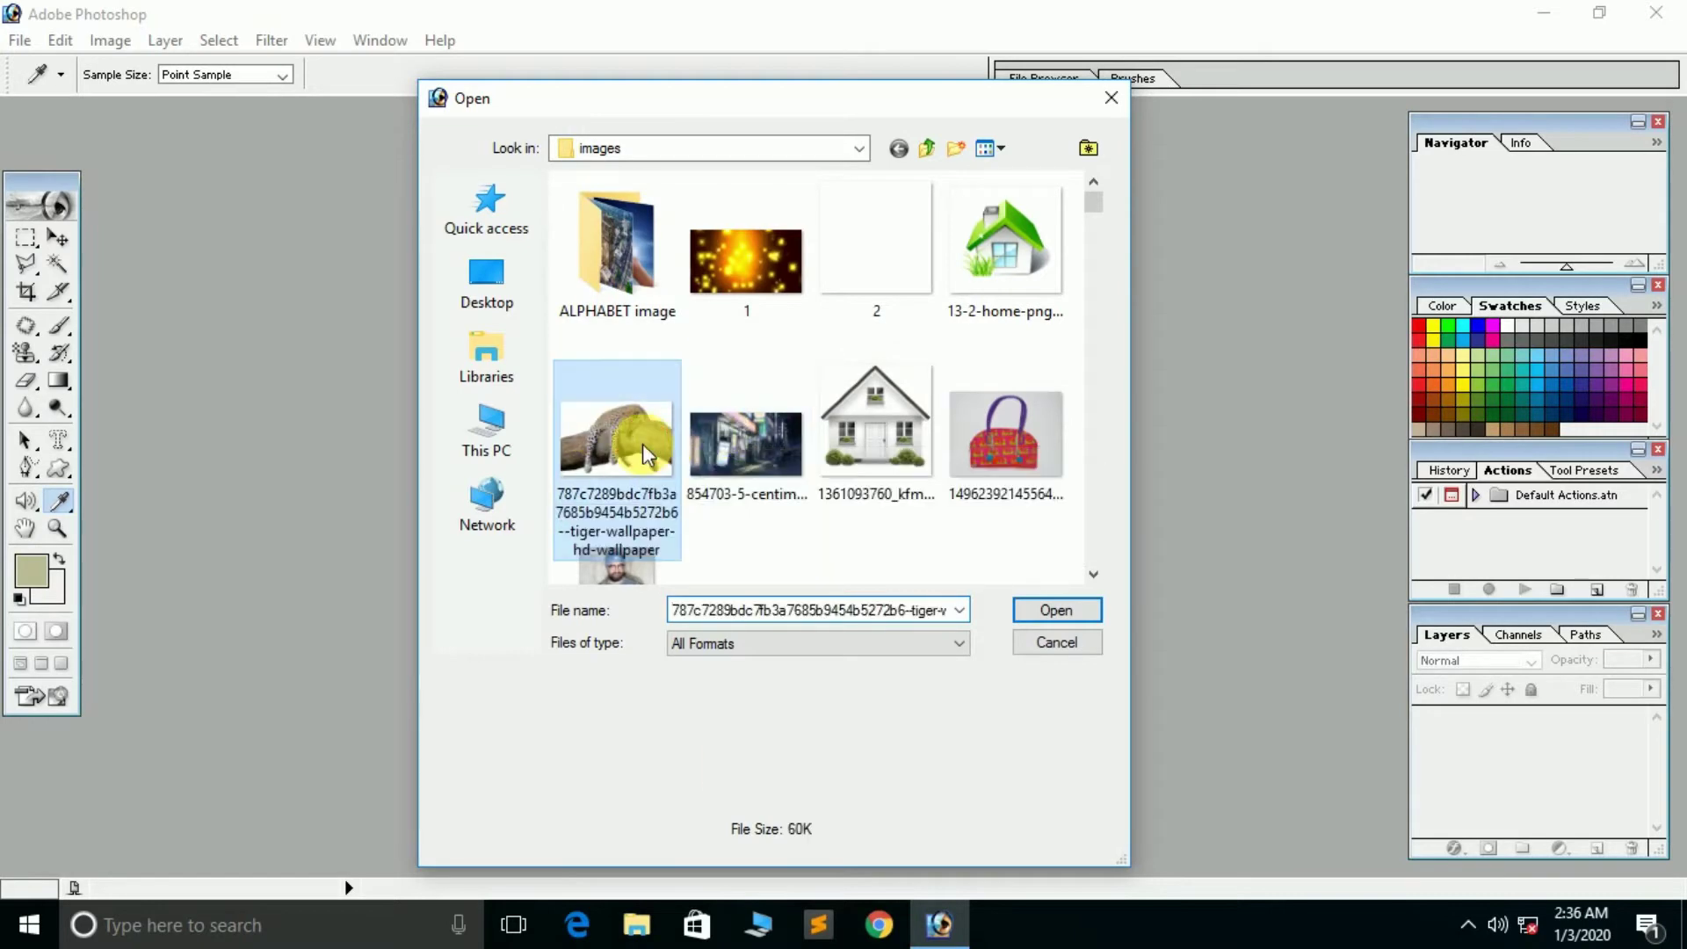
pyautogui.click(1067, 609)
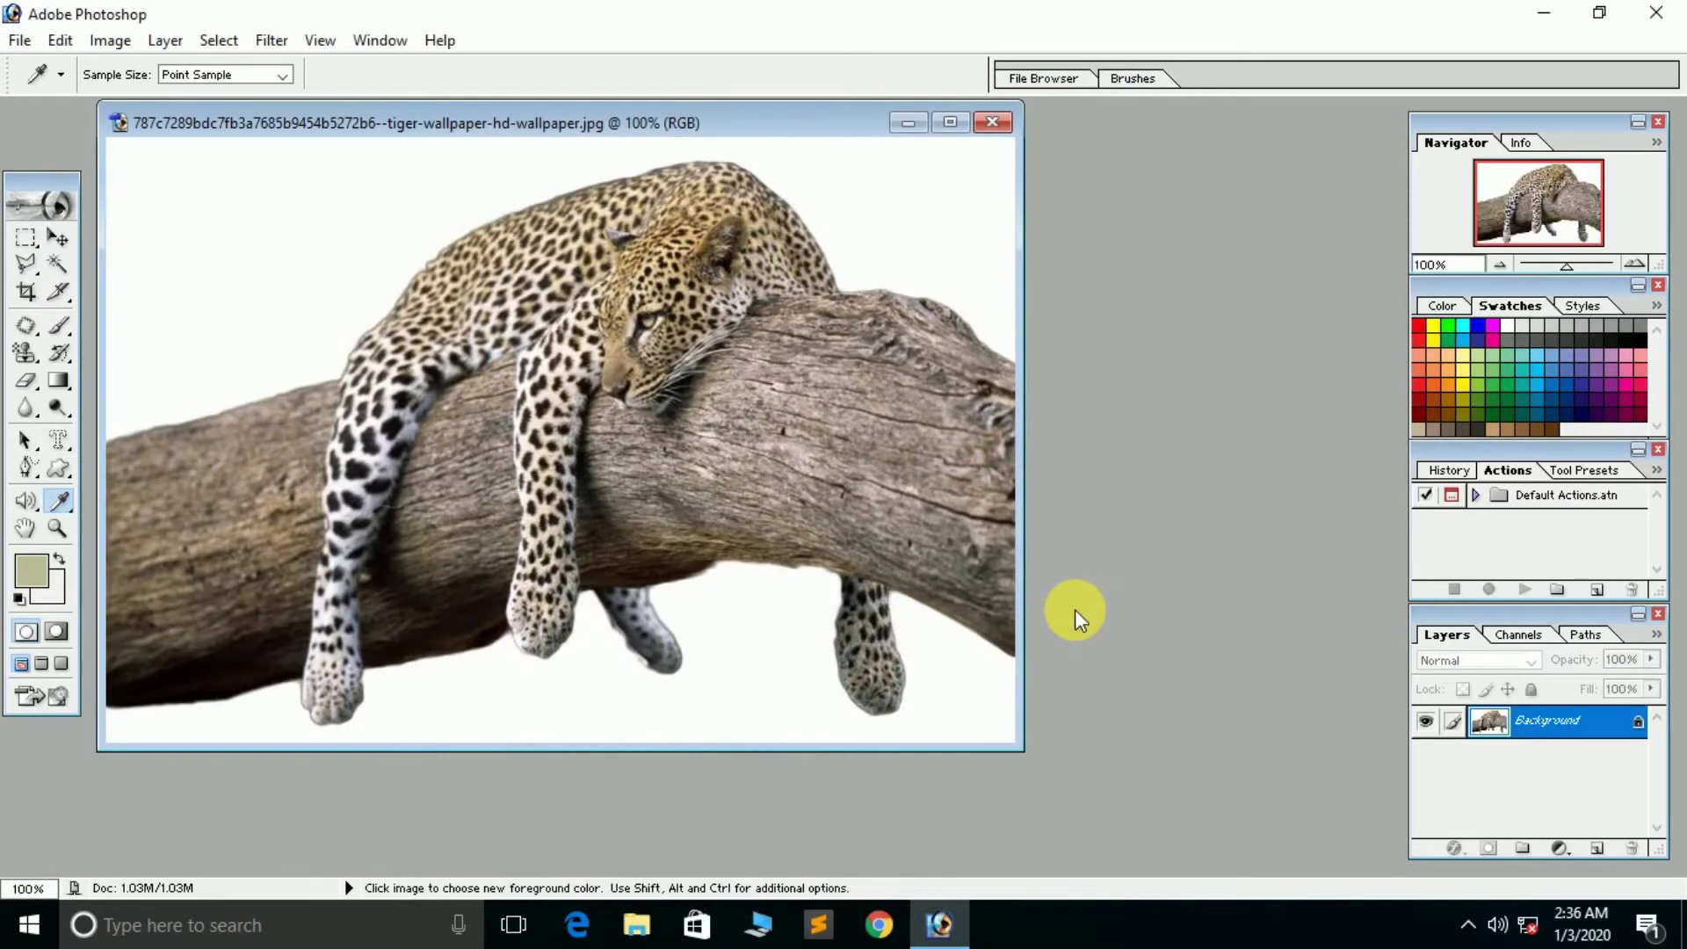
pyautogui.moveTo(541, 121); pyautogui.dragTo(703, 155)
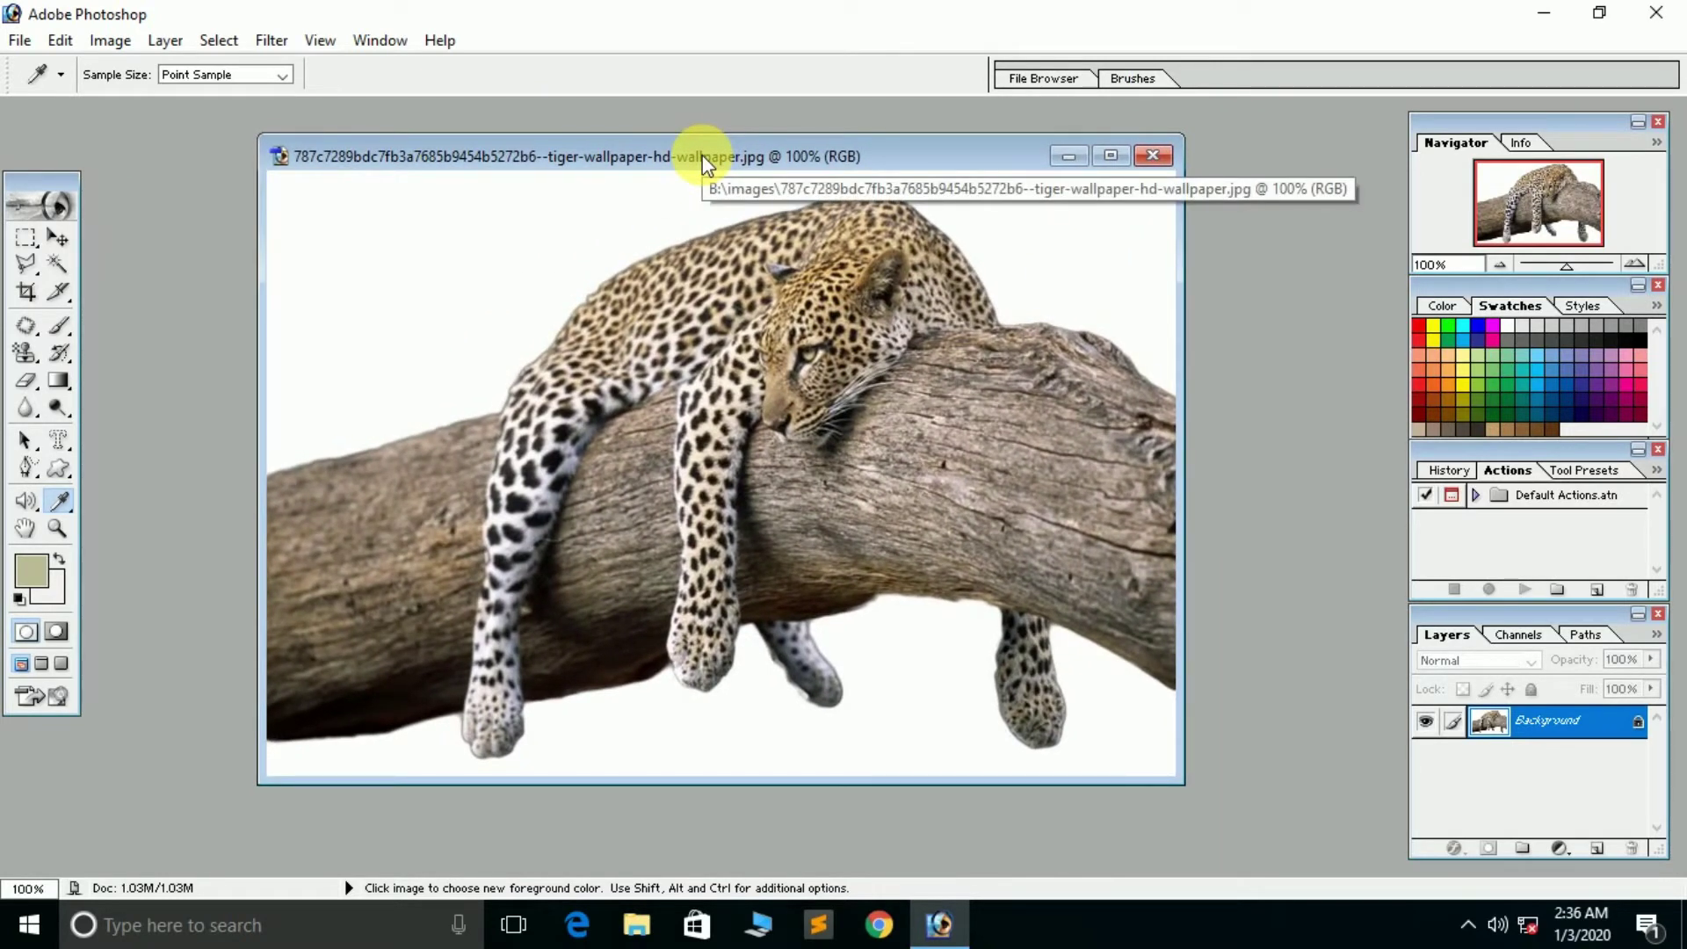
pyautogui.click(63, 509)
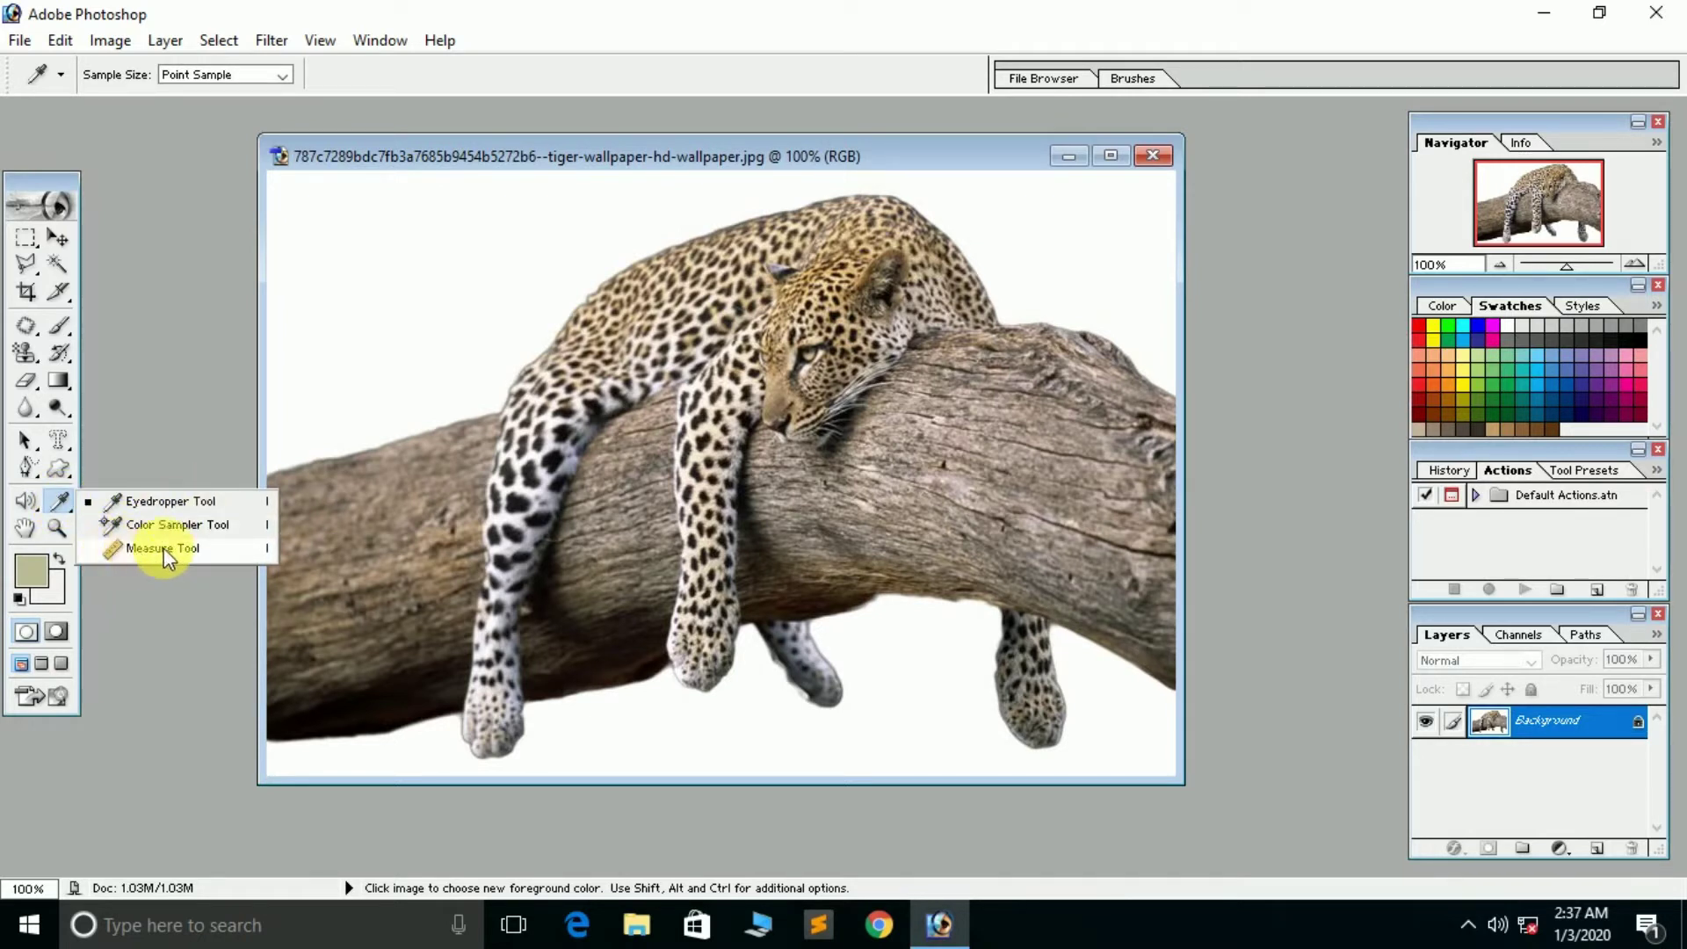
# - Eyedropper-sample the background, log, paw and head, ending on a tan-brown from the leopard's head
pyautogui.click(186, 505)
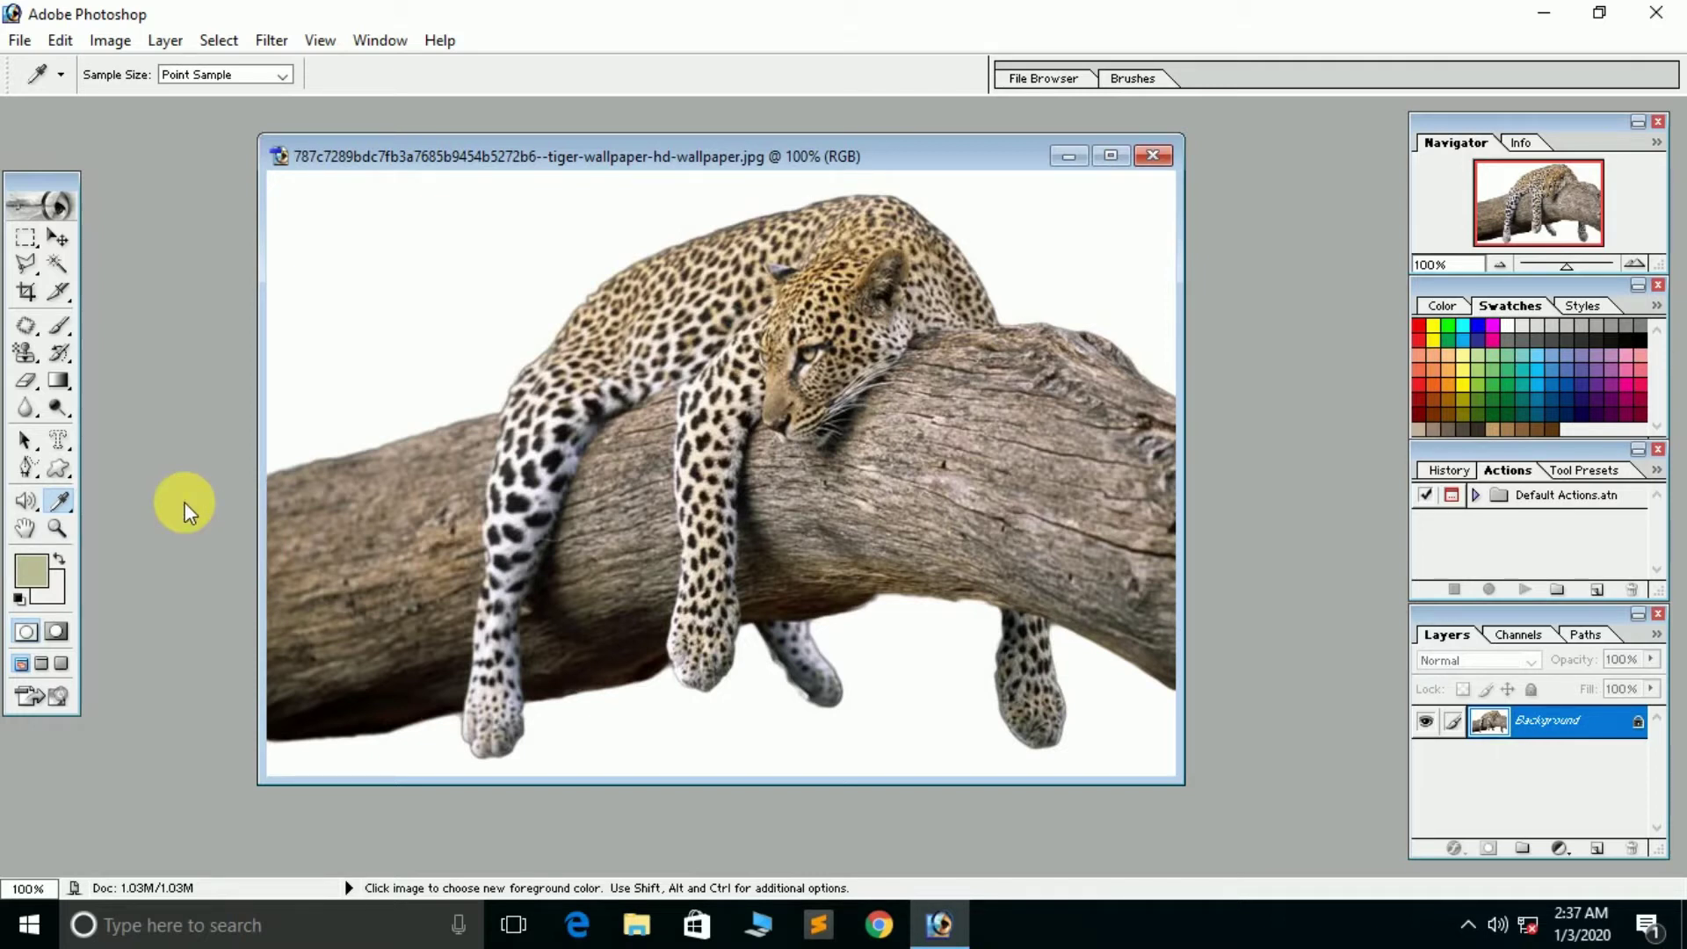
pyautogui.click(420, 315)
pyautogui.click(815, 309)
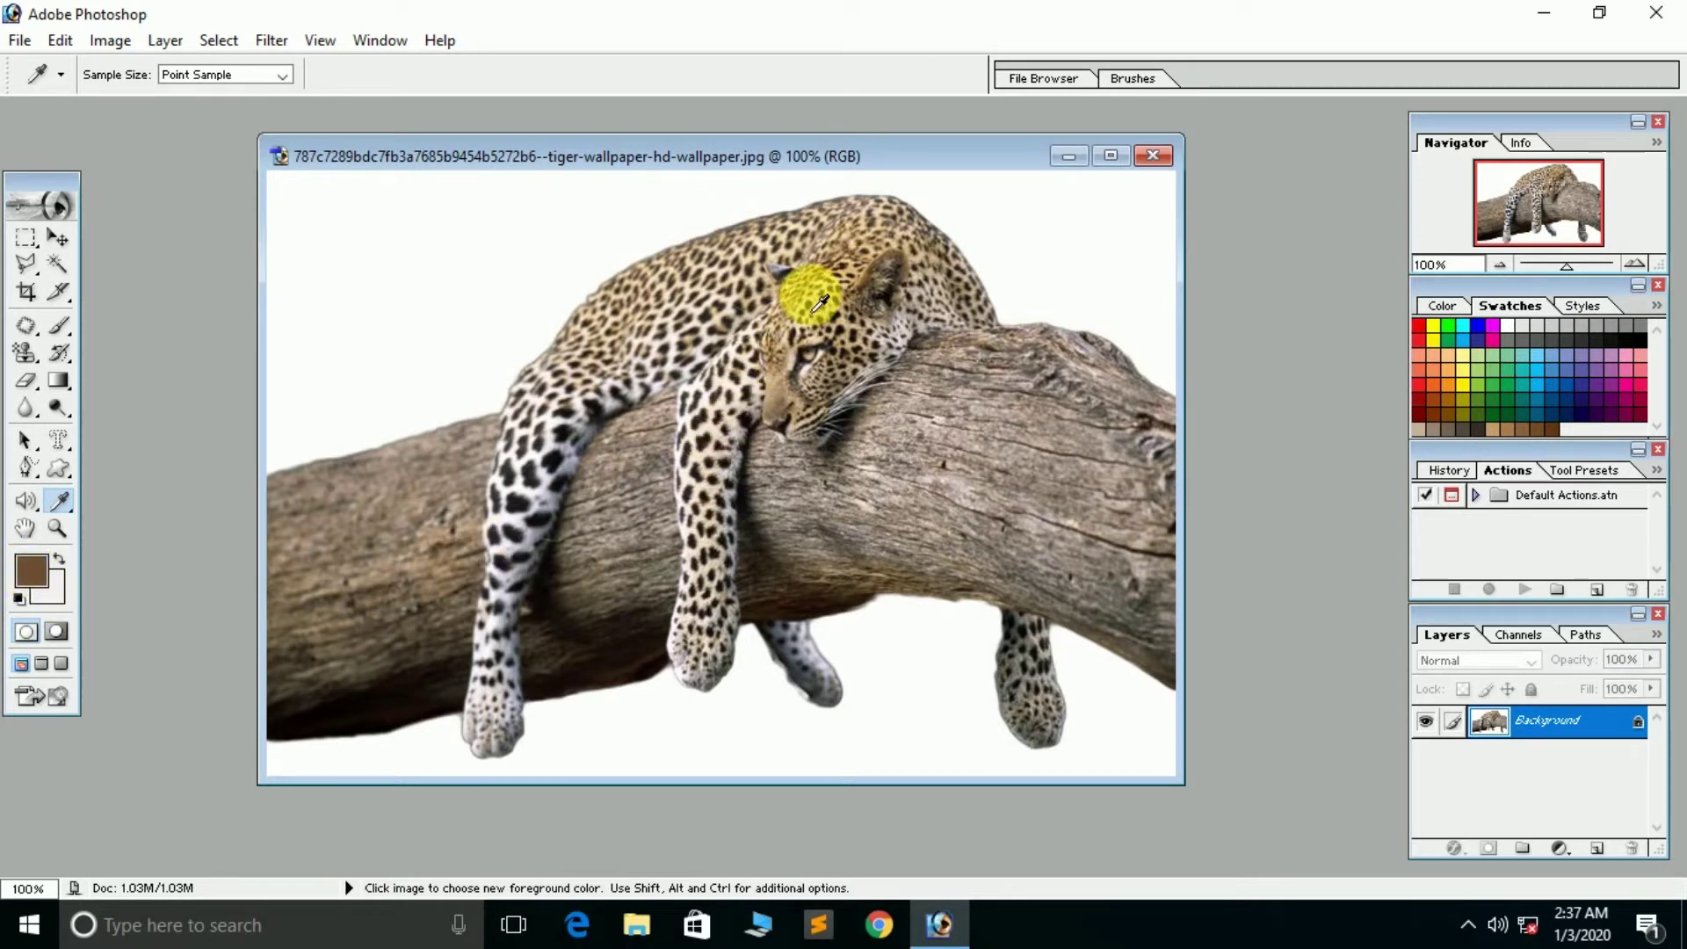
pyautogui.click(30, 571)
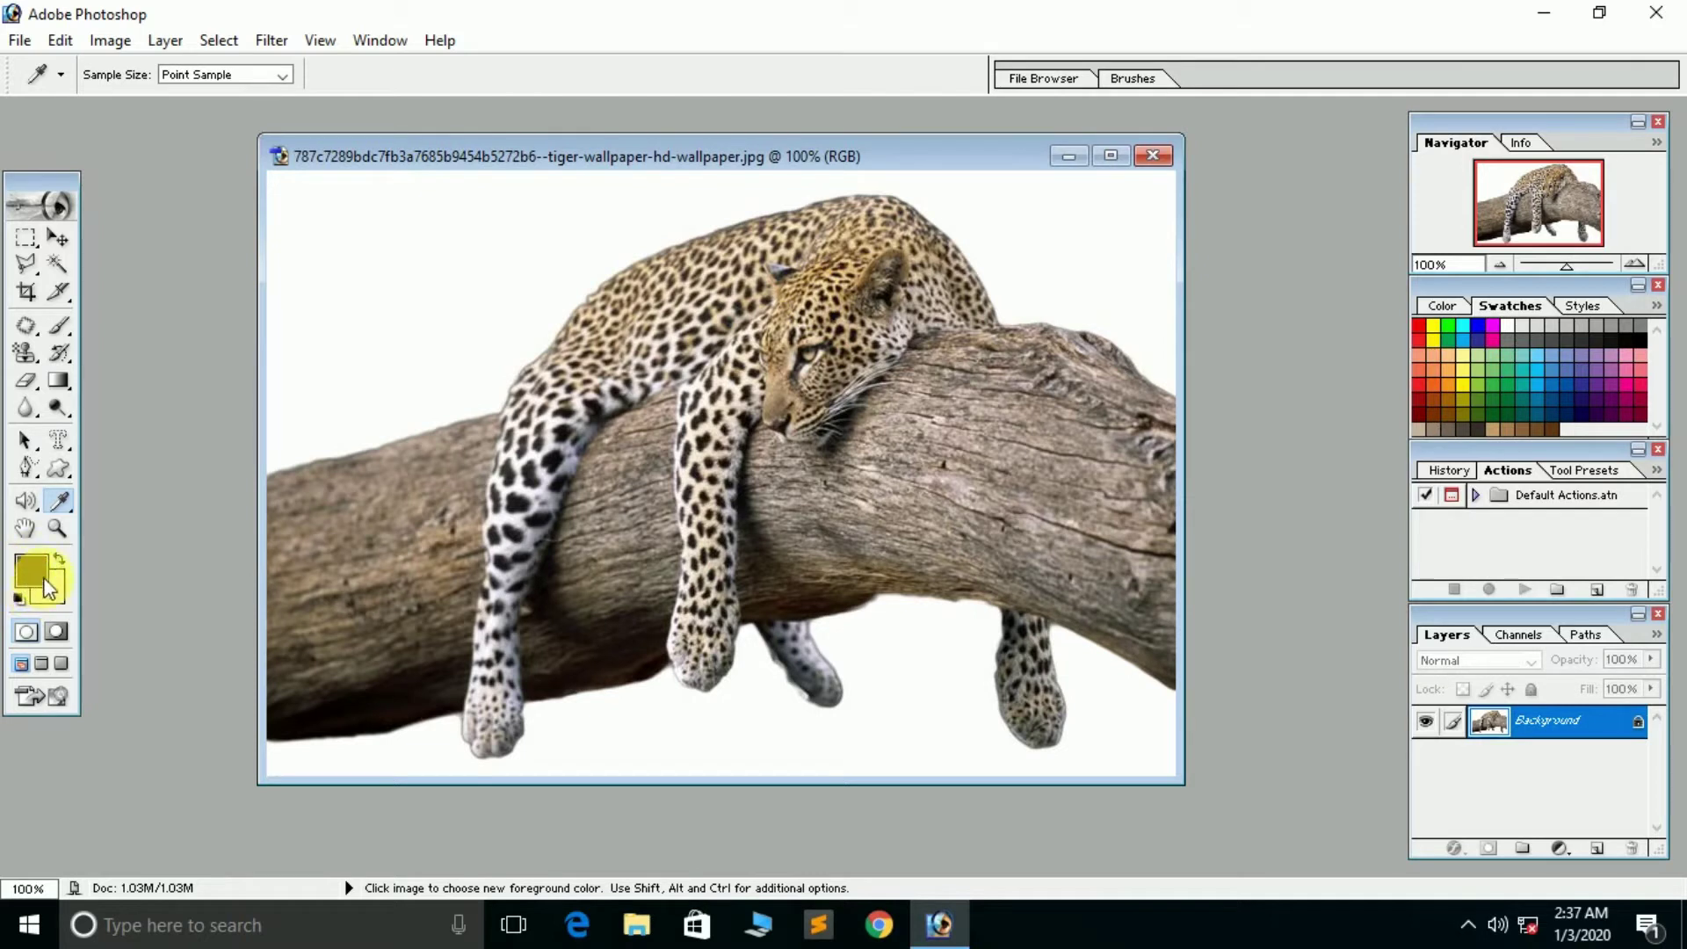
pyautogui.moveTo(399, 619); pyautogui.dragTo(697, 615)
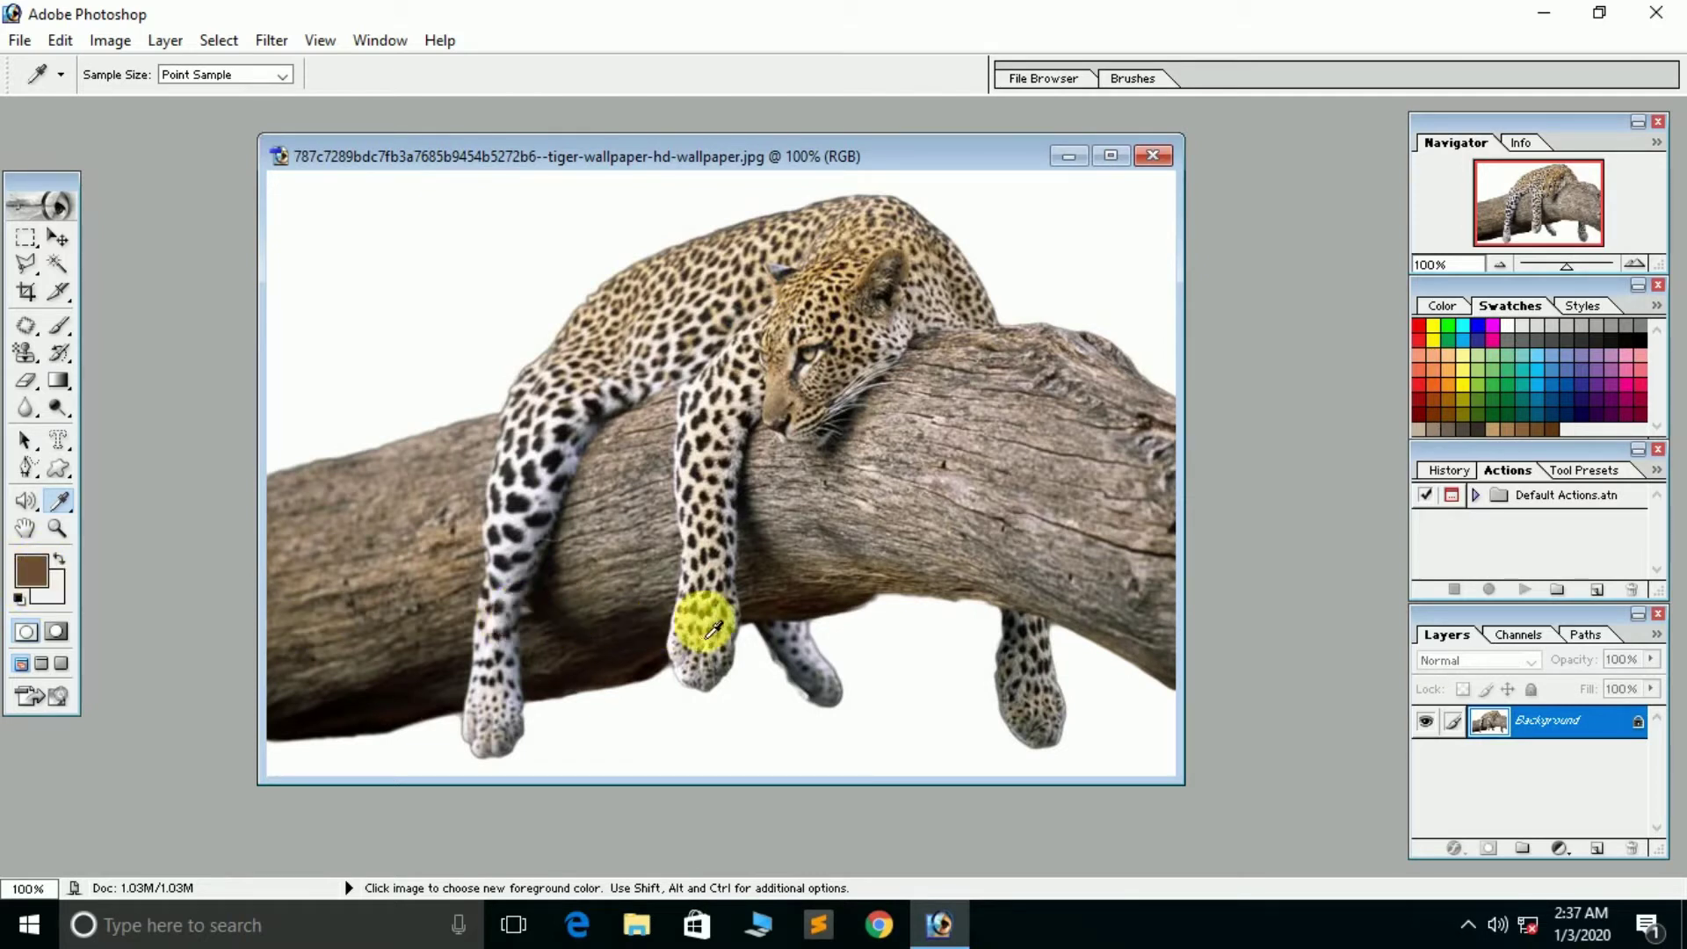
pyautogui.click(363, 573)
pyautogui.click(26, 571)
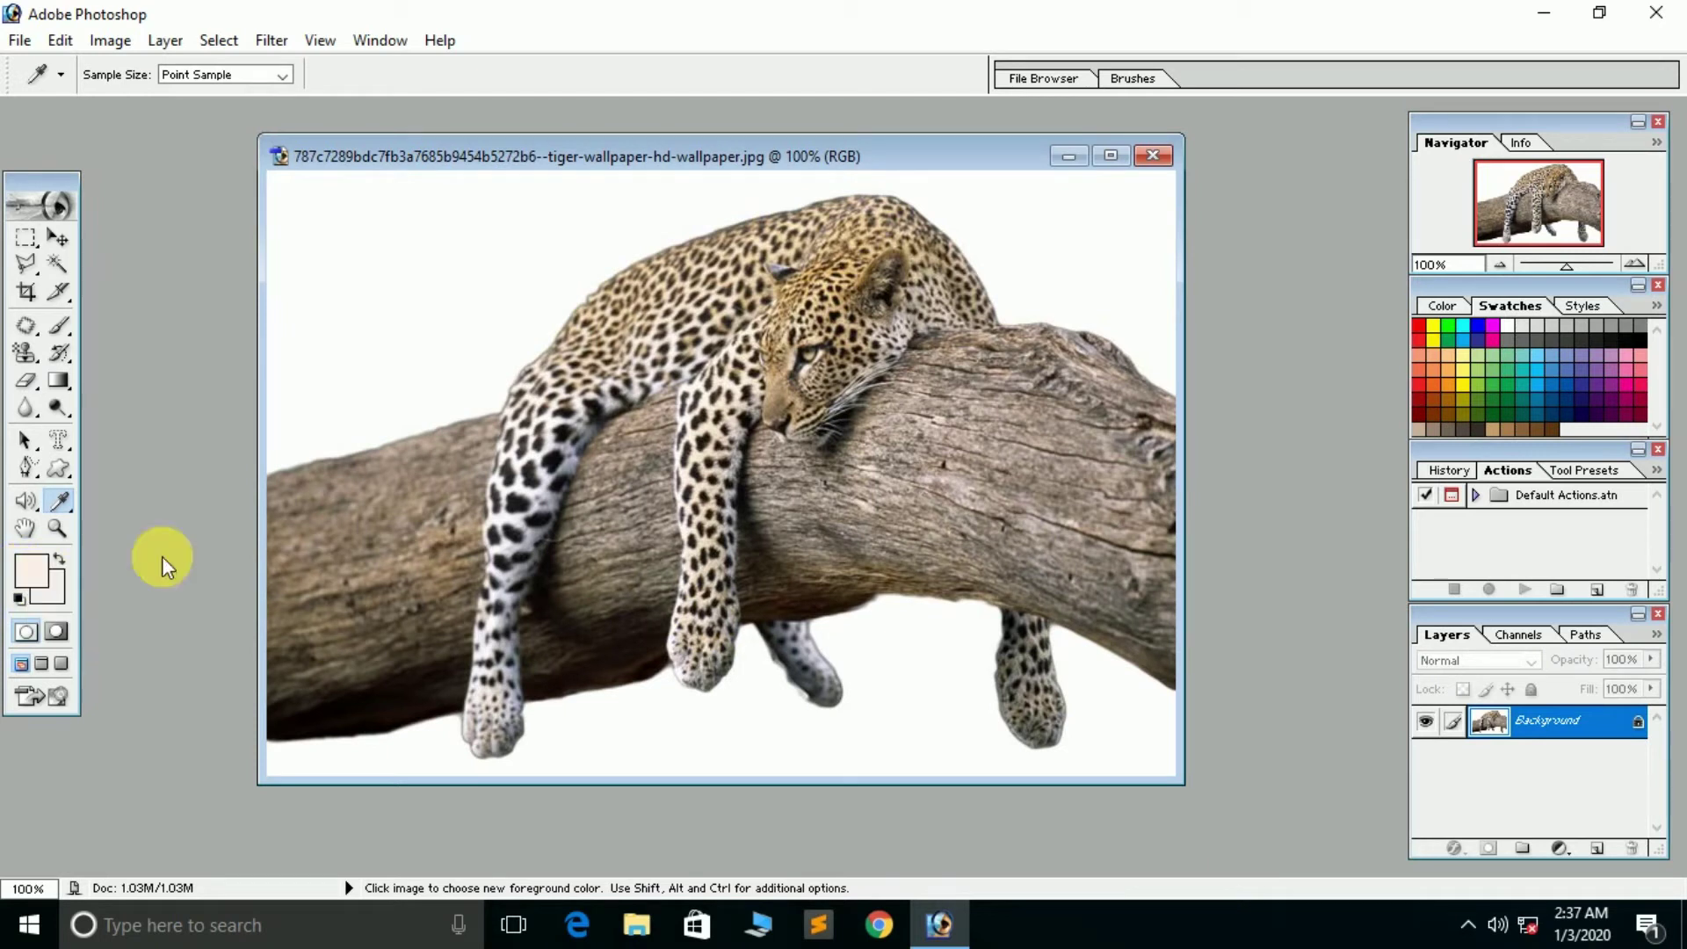
pyautogui.click(800, 313)
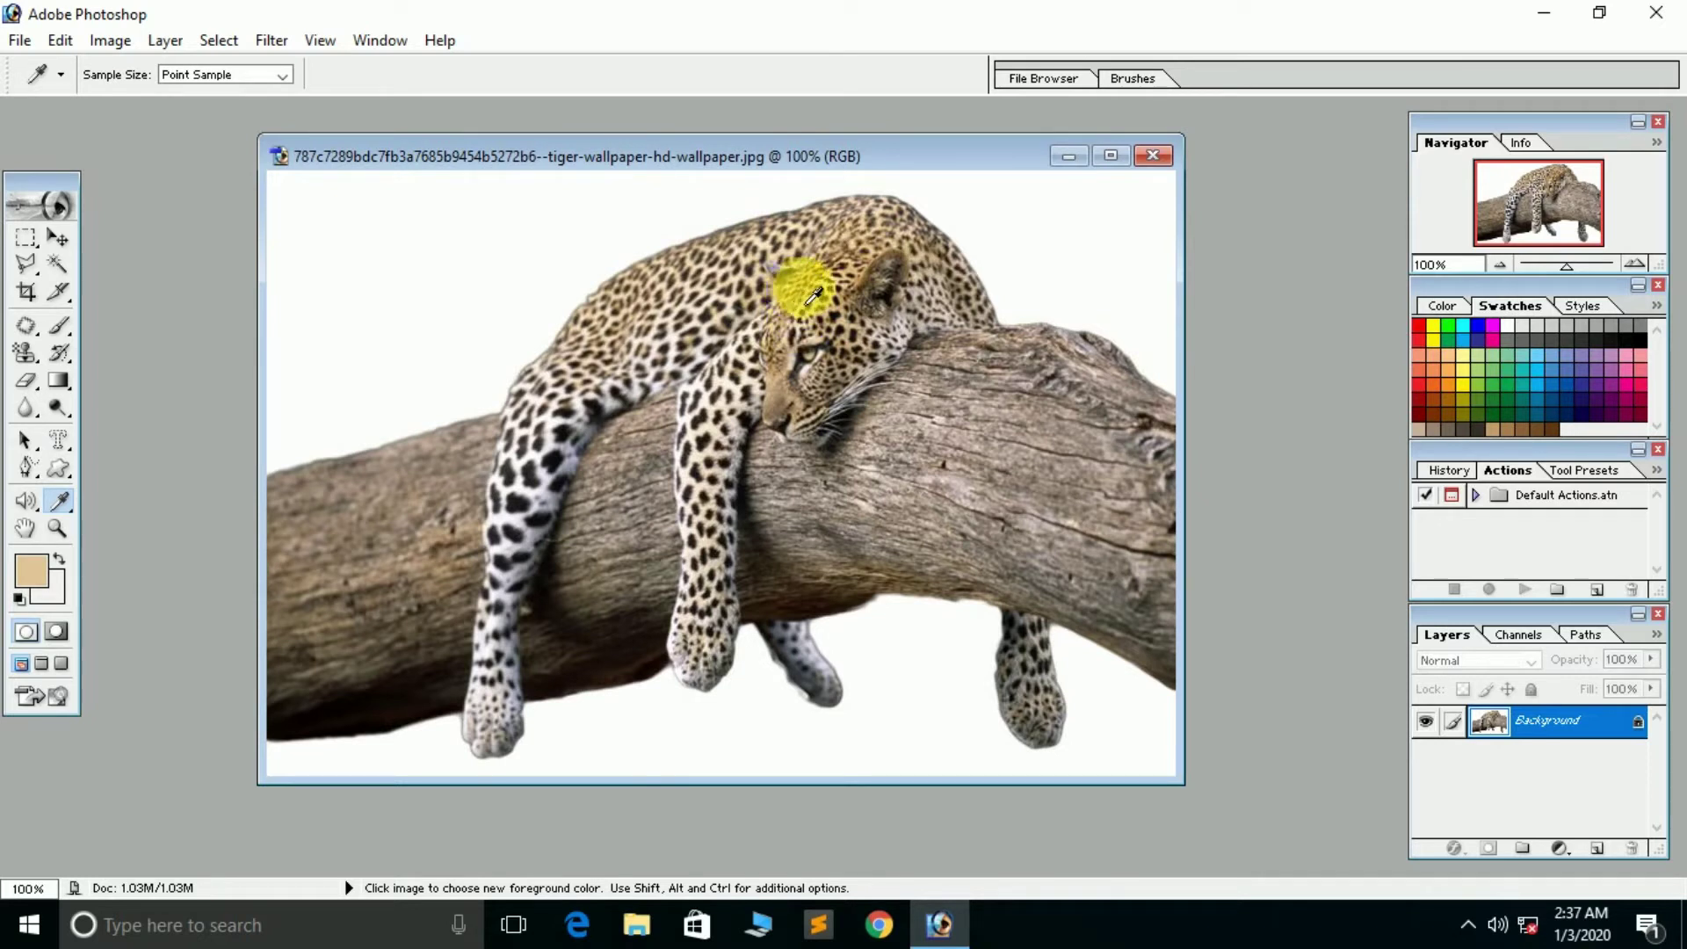
pyautogui.click(809, 296)
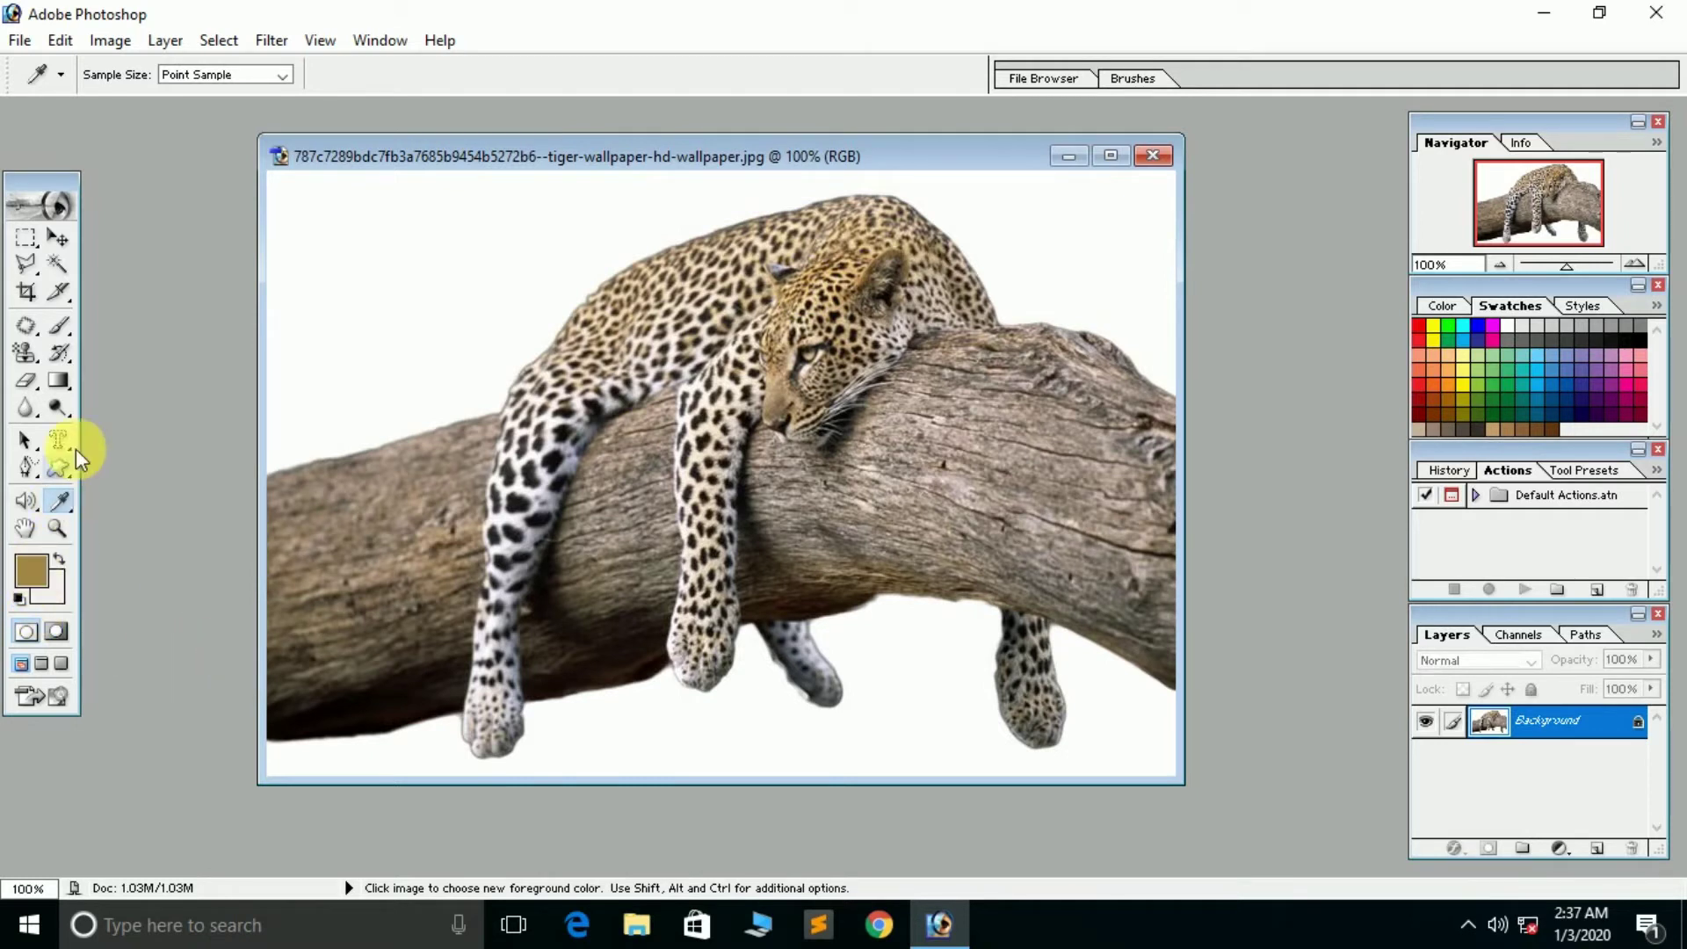
# - Brush a large soft brown patch at top-left, then a small spot with a 23 px brush
pyautogui.click(61, 324)
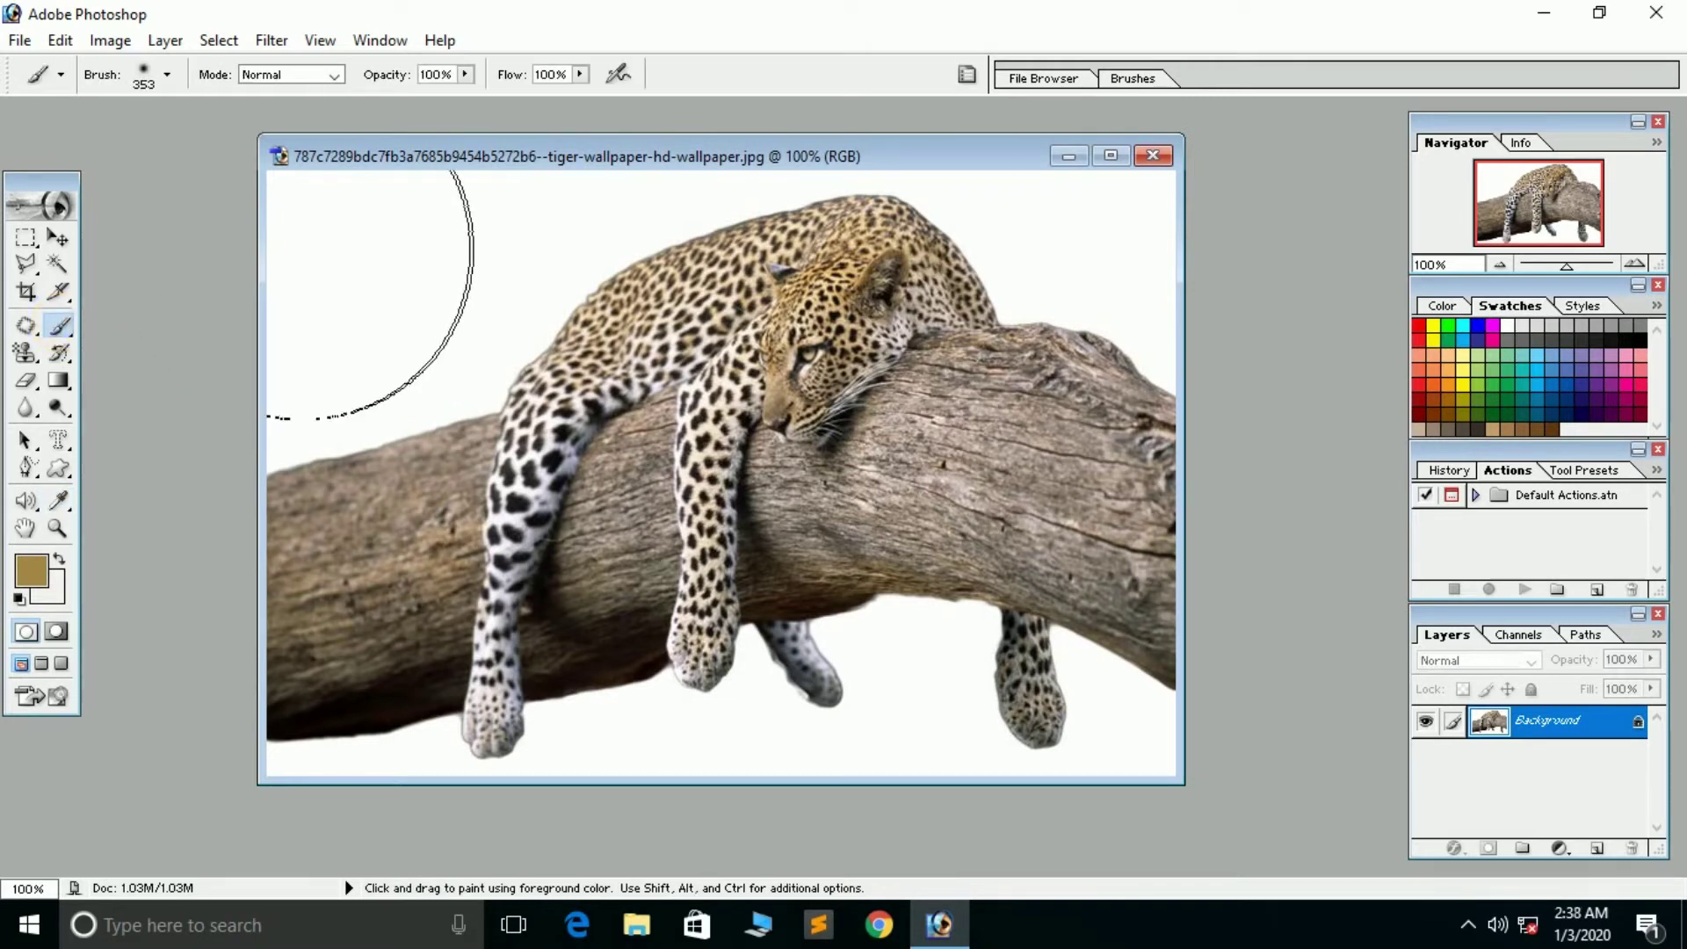
pyautogui.click(304, 262)
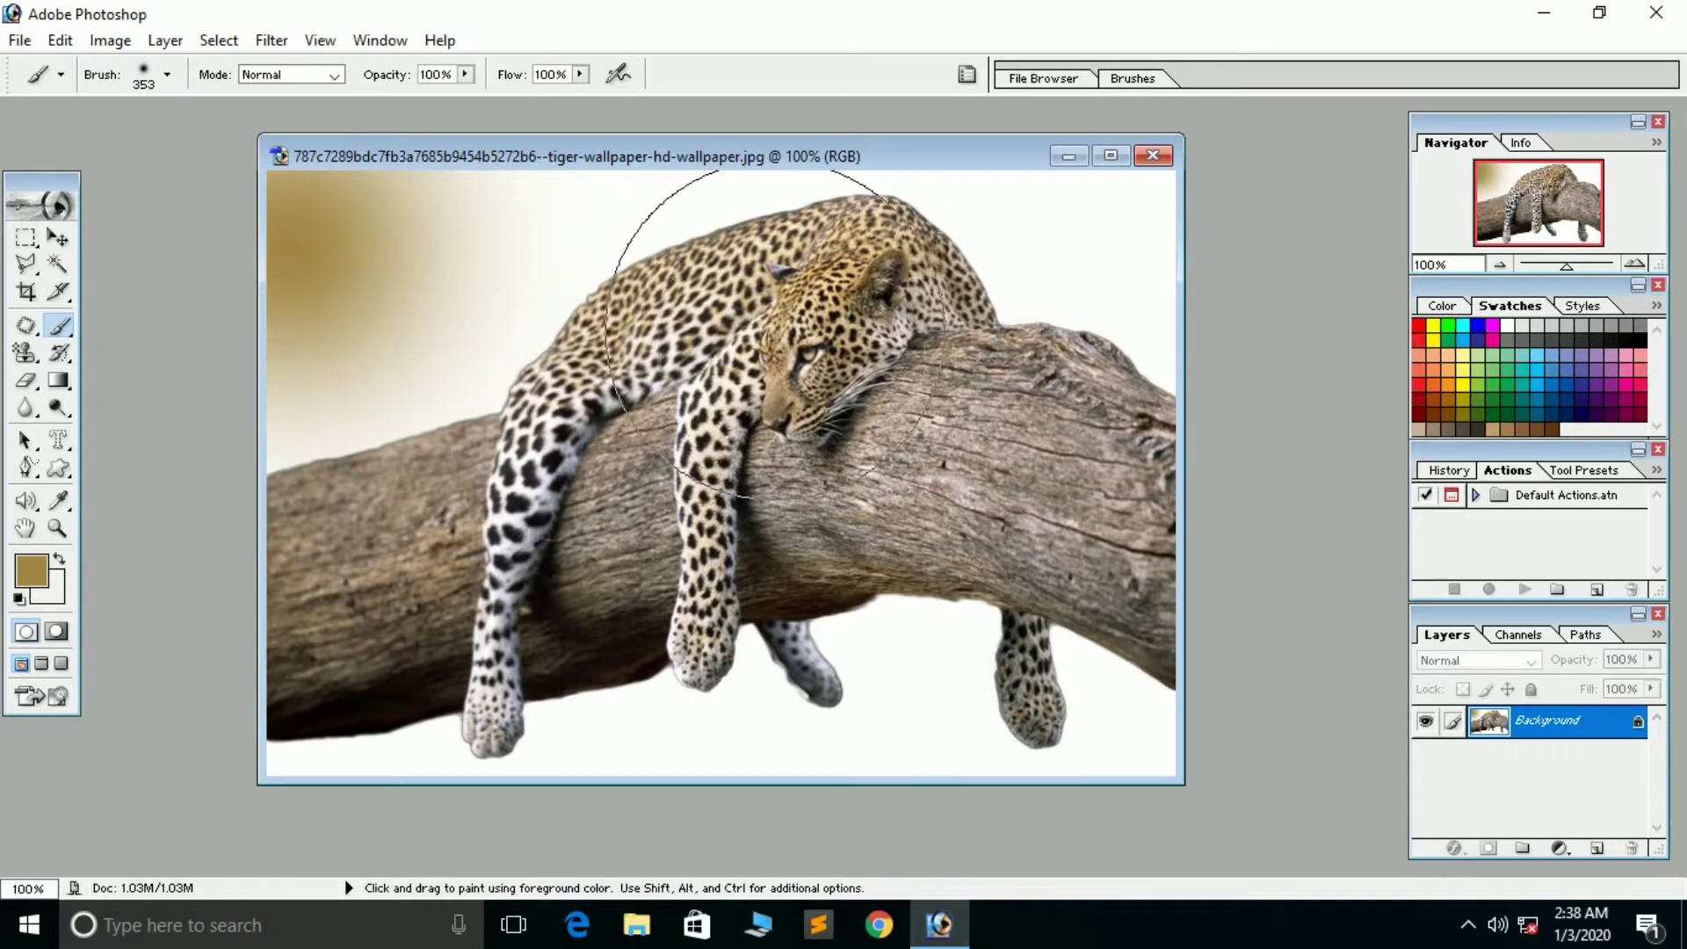
pyautogui.rightClick(451, 351)
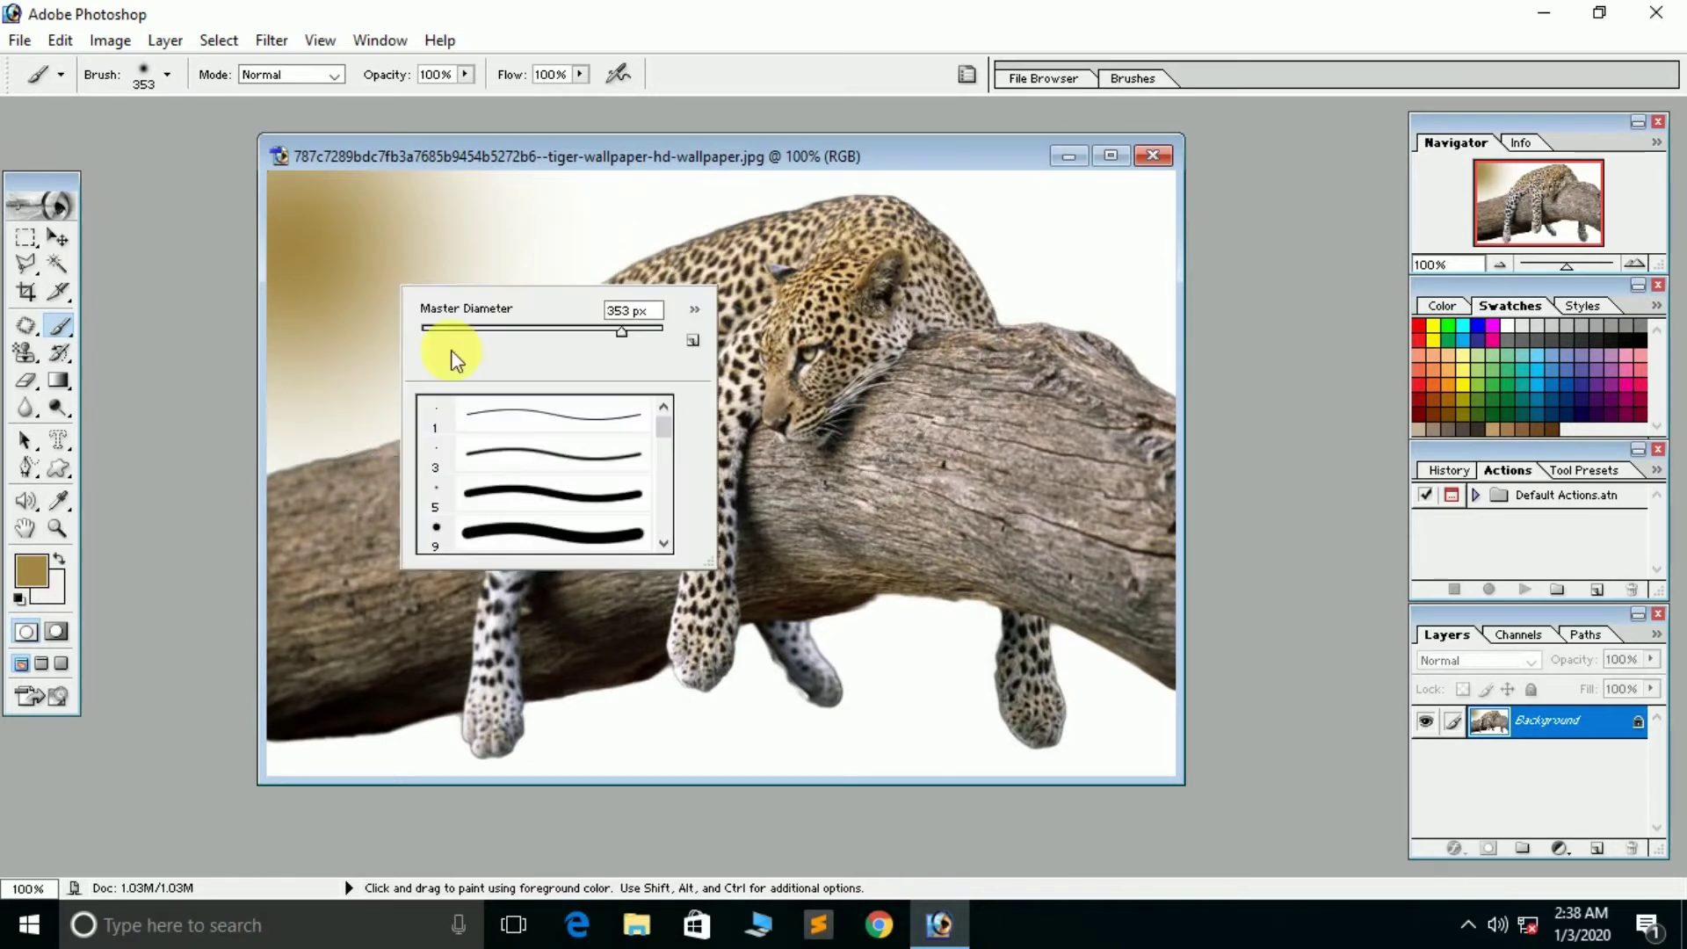
pyautogui.click(449, 332)
pyautogui.click(440, 259)
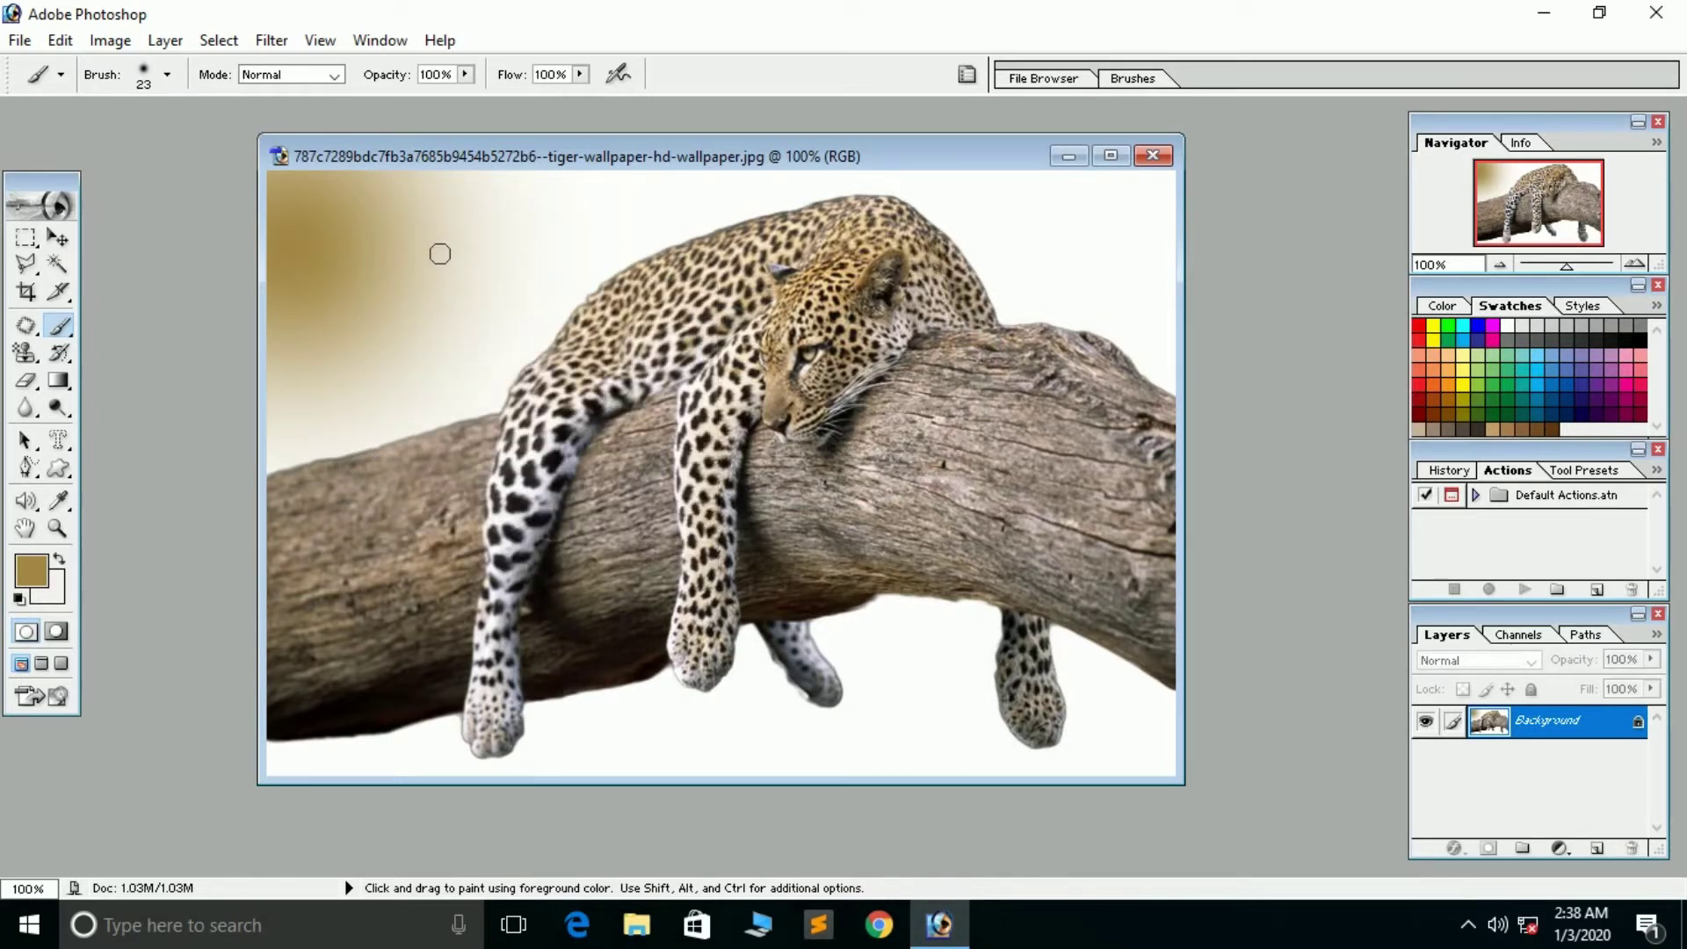
pyautogui.moveTo(440, 252)
pyautogui.mouseDown()
pyautogui.moveTo(463, 264)
pyautogui.moveTo(441, 256)
pyautogui.moveTo(451, 248)
pyautogui.mouseUp()
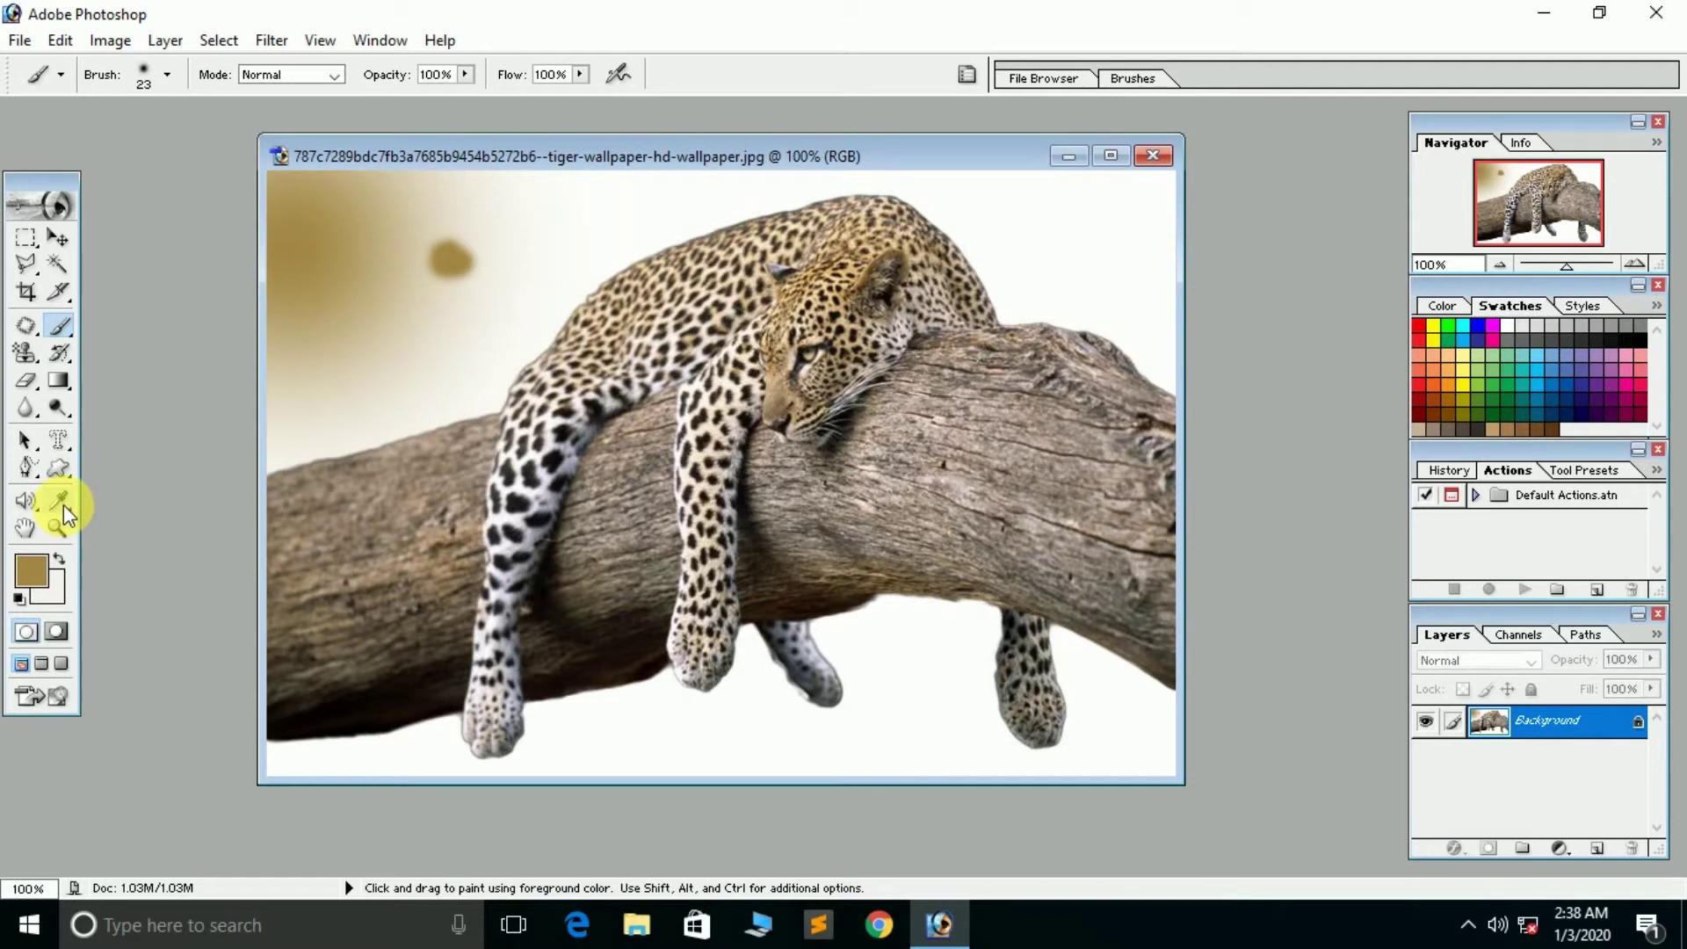
# - Eyedropper-sample the branch twice, ending on a light greyish tan as foreground colour
pyautogui.moveTo(63, 504); pyautogui.dragTo(137, 502)
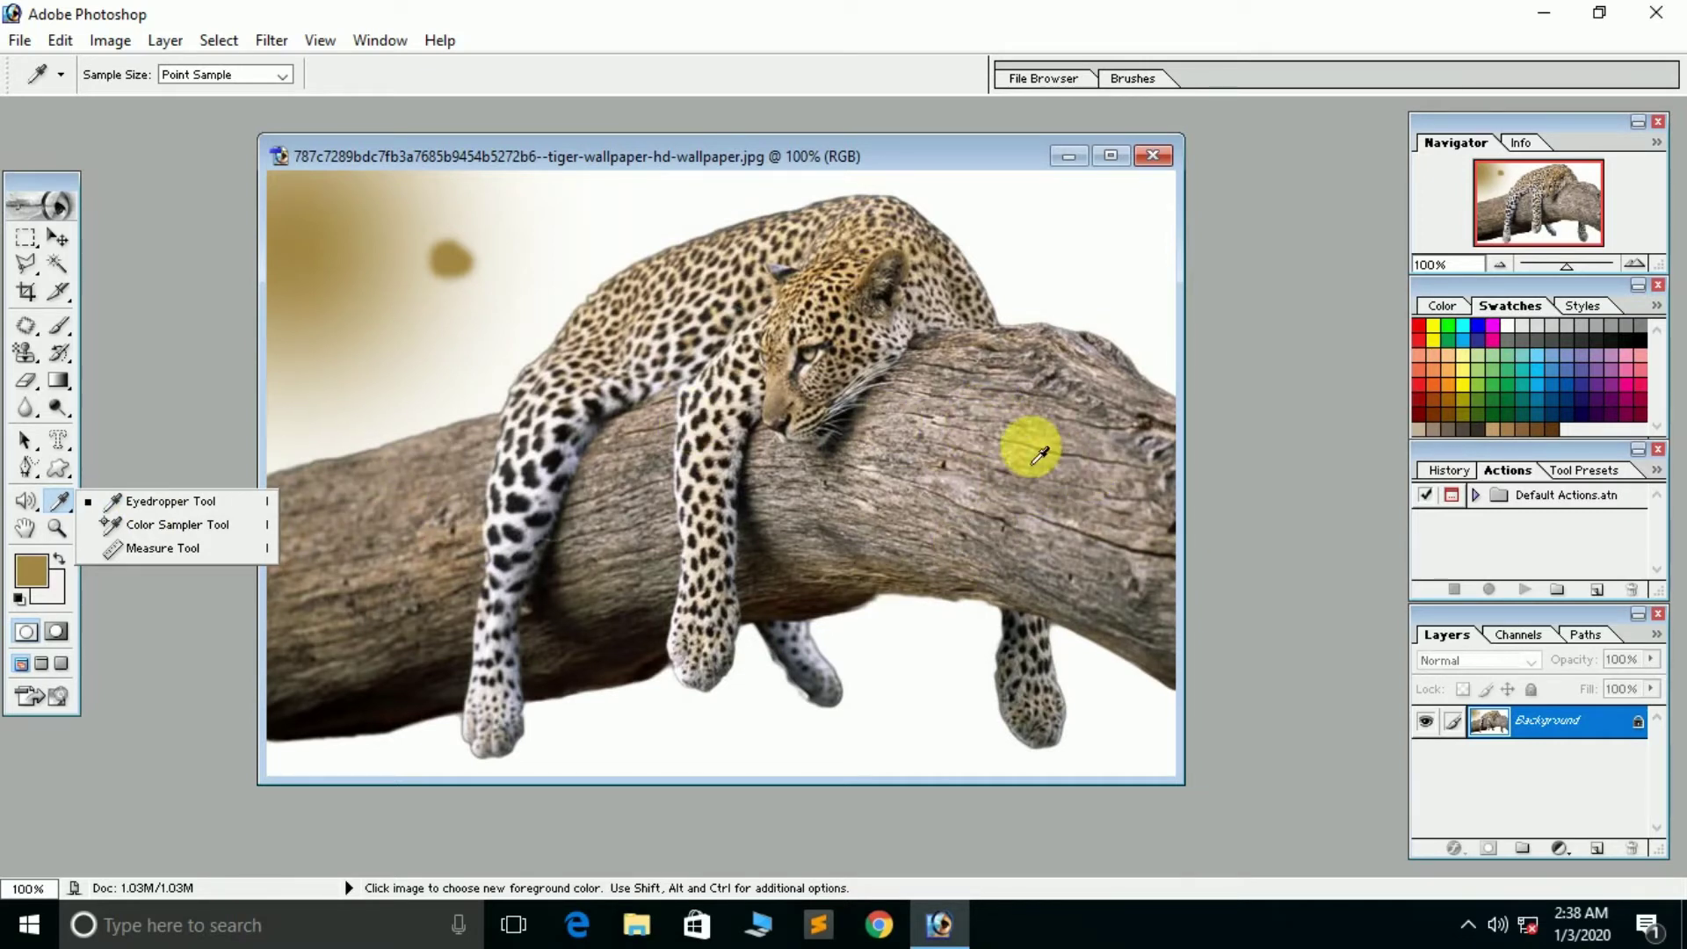
pyautogui.click(1036, 455)
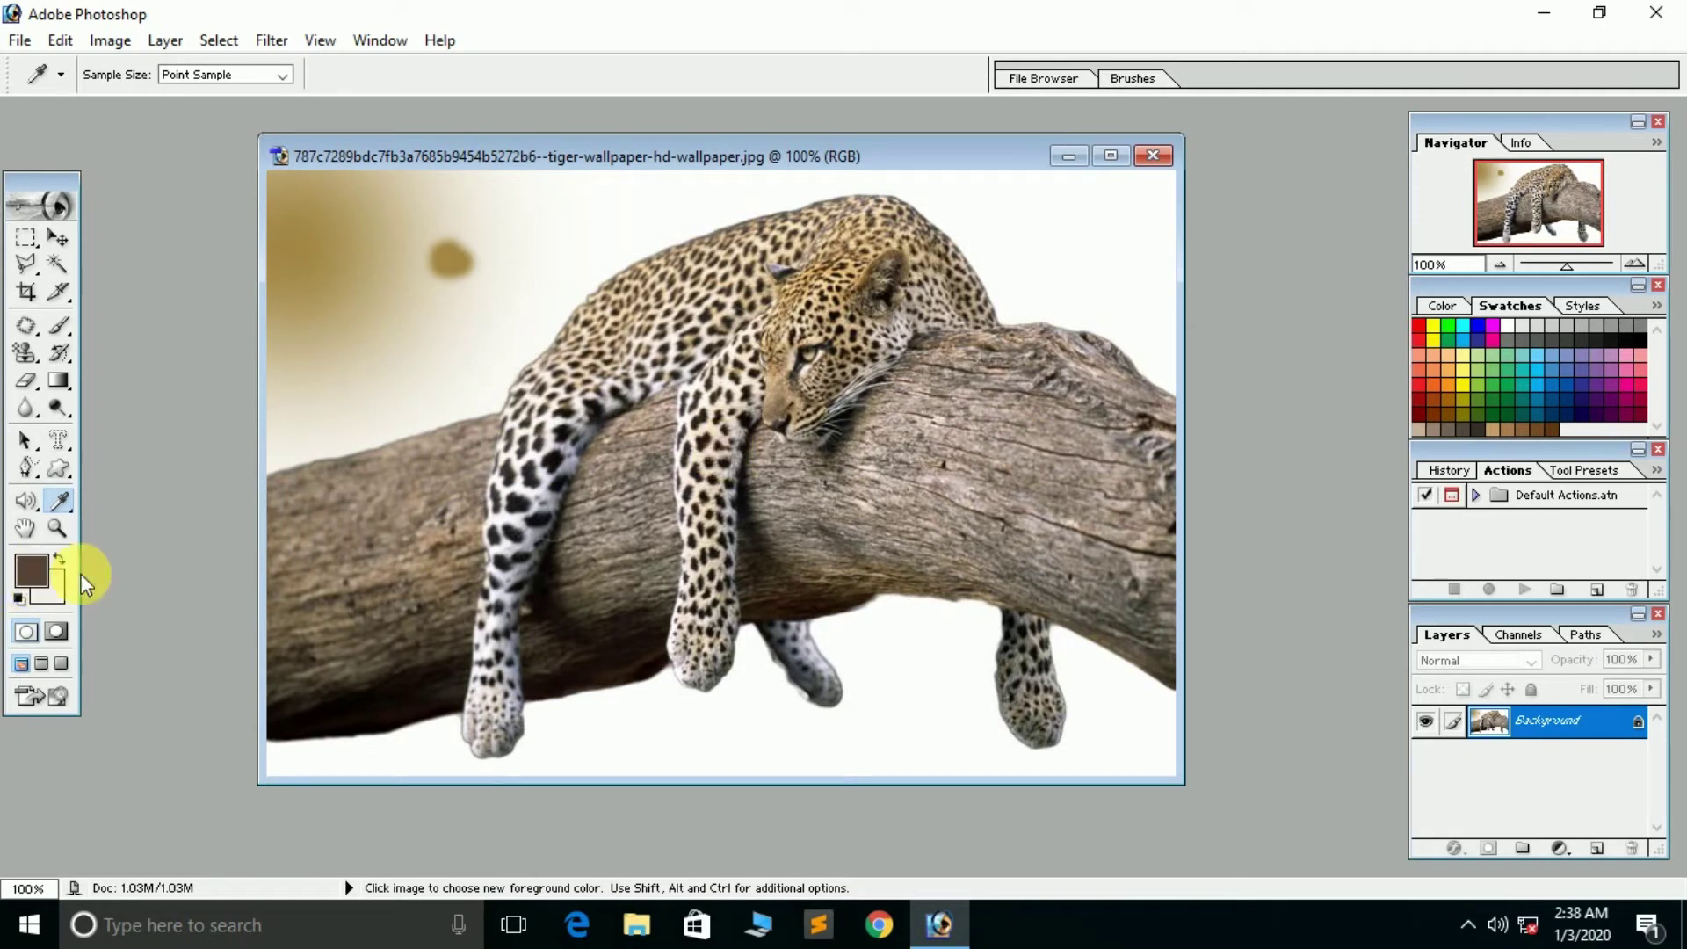
pyautogui.click(1077, 519)
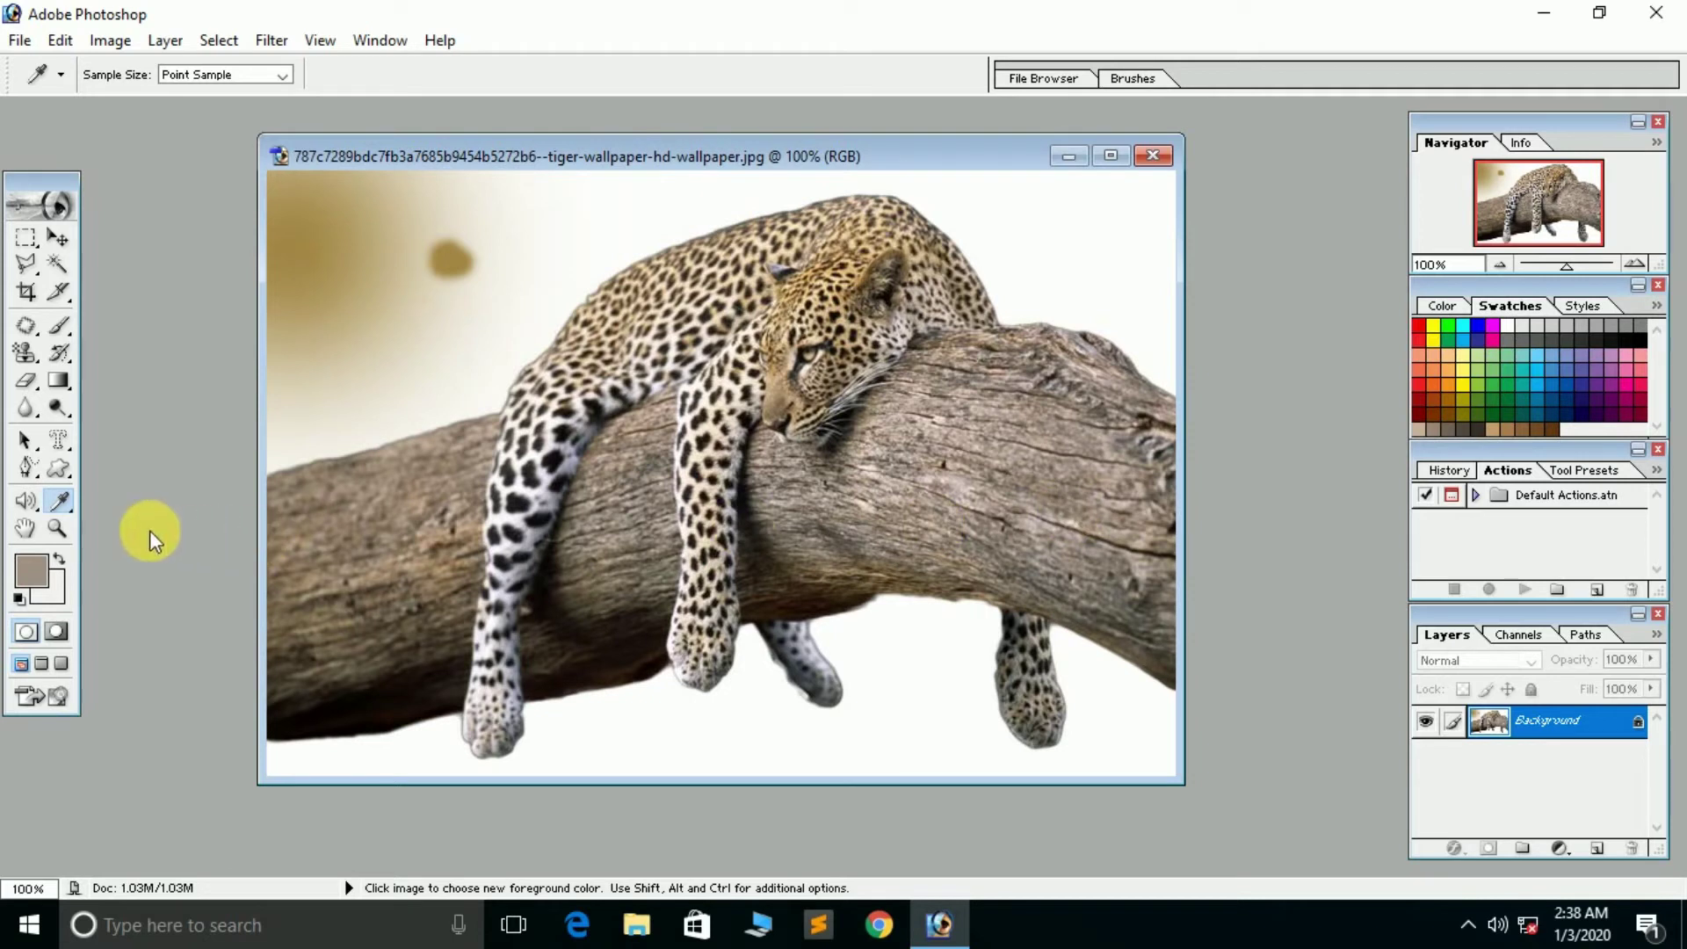
pyautogui.click(65, 504)
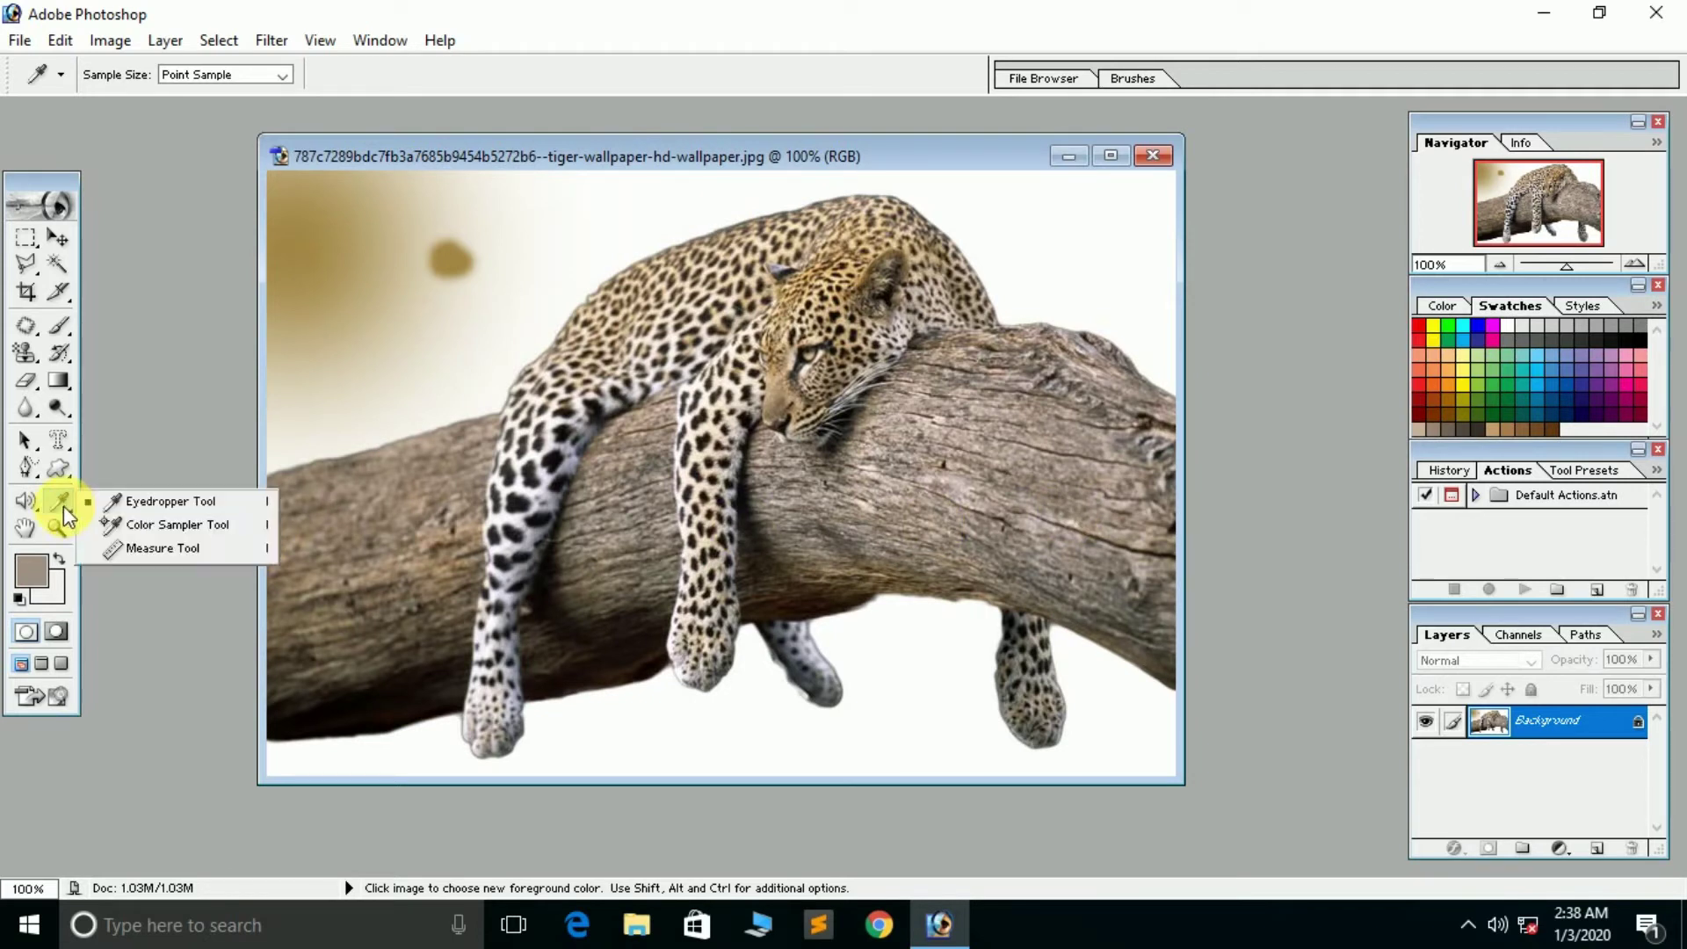
# - Undo the brown patch and place four colour samplers: three on the branch, one on the background
pyautogui.click(176, 525)
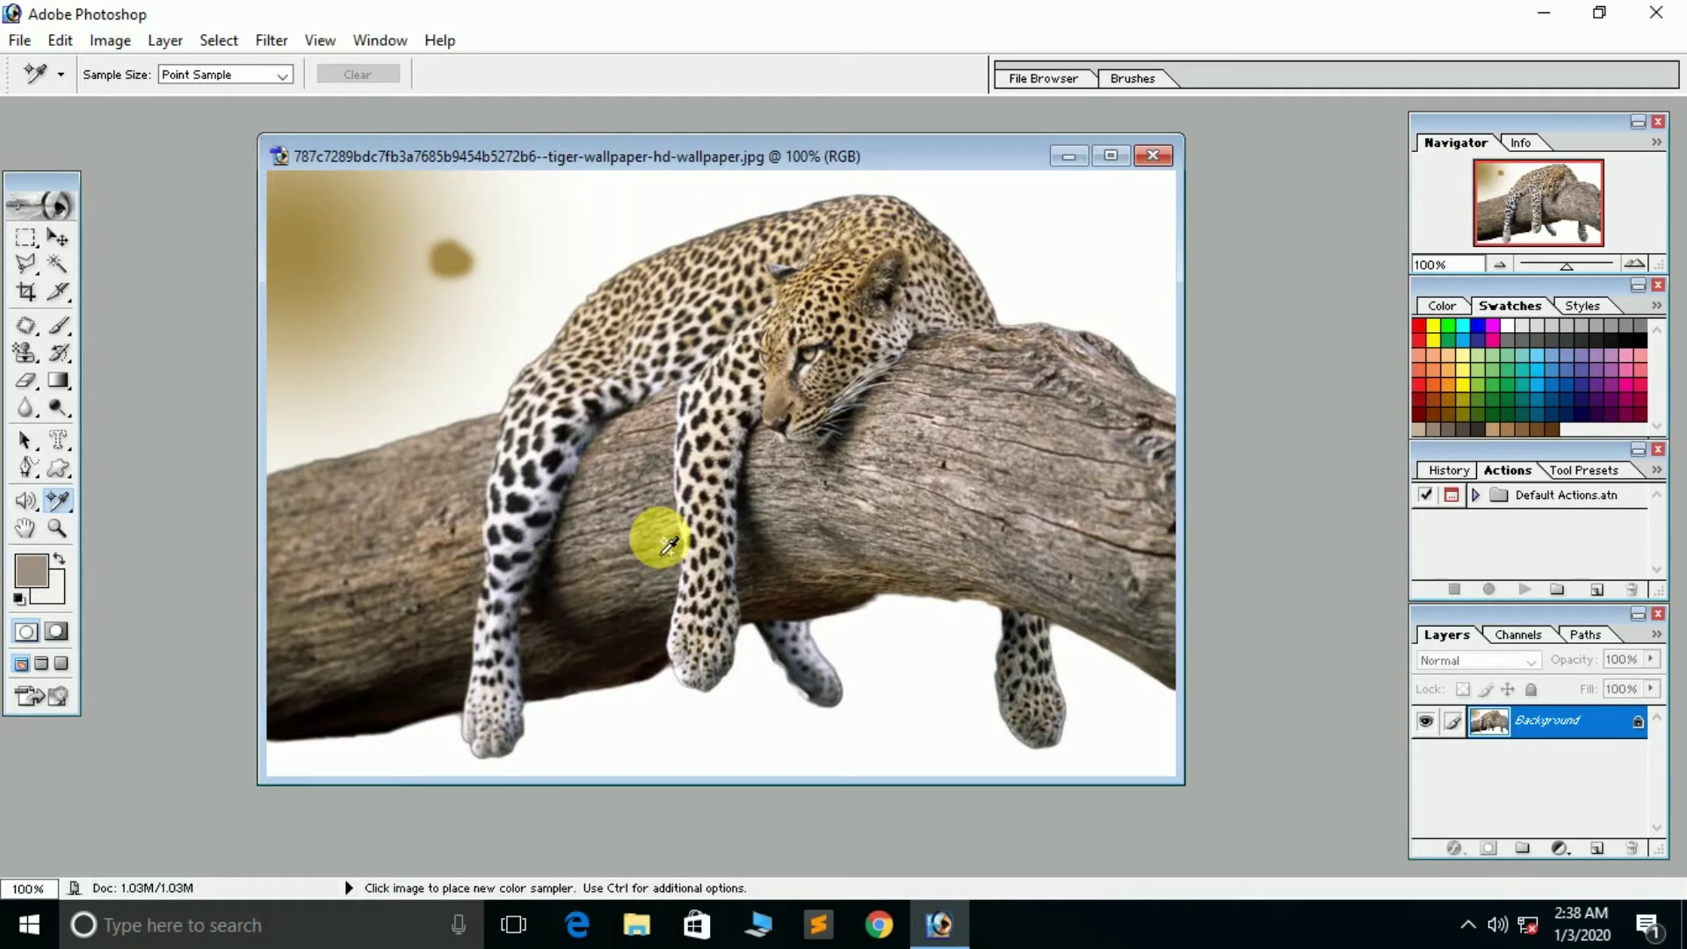
pyautogui.hotkey('ctrl', 'z')
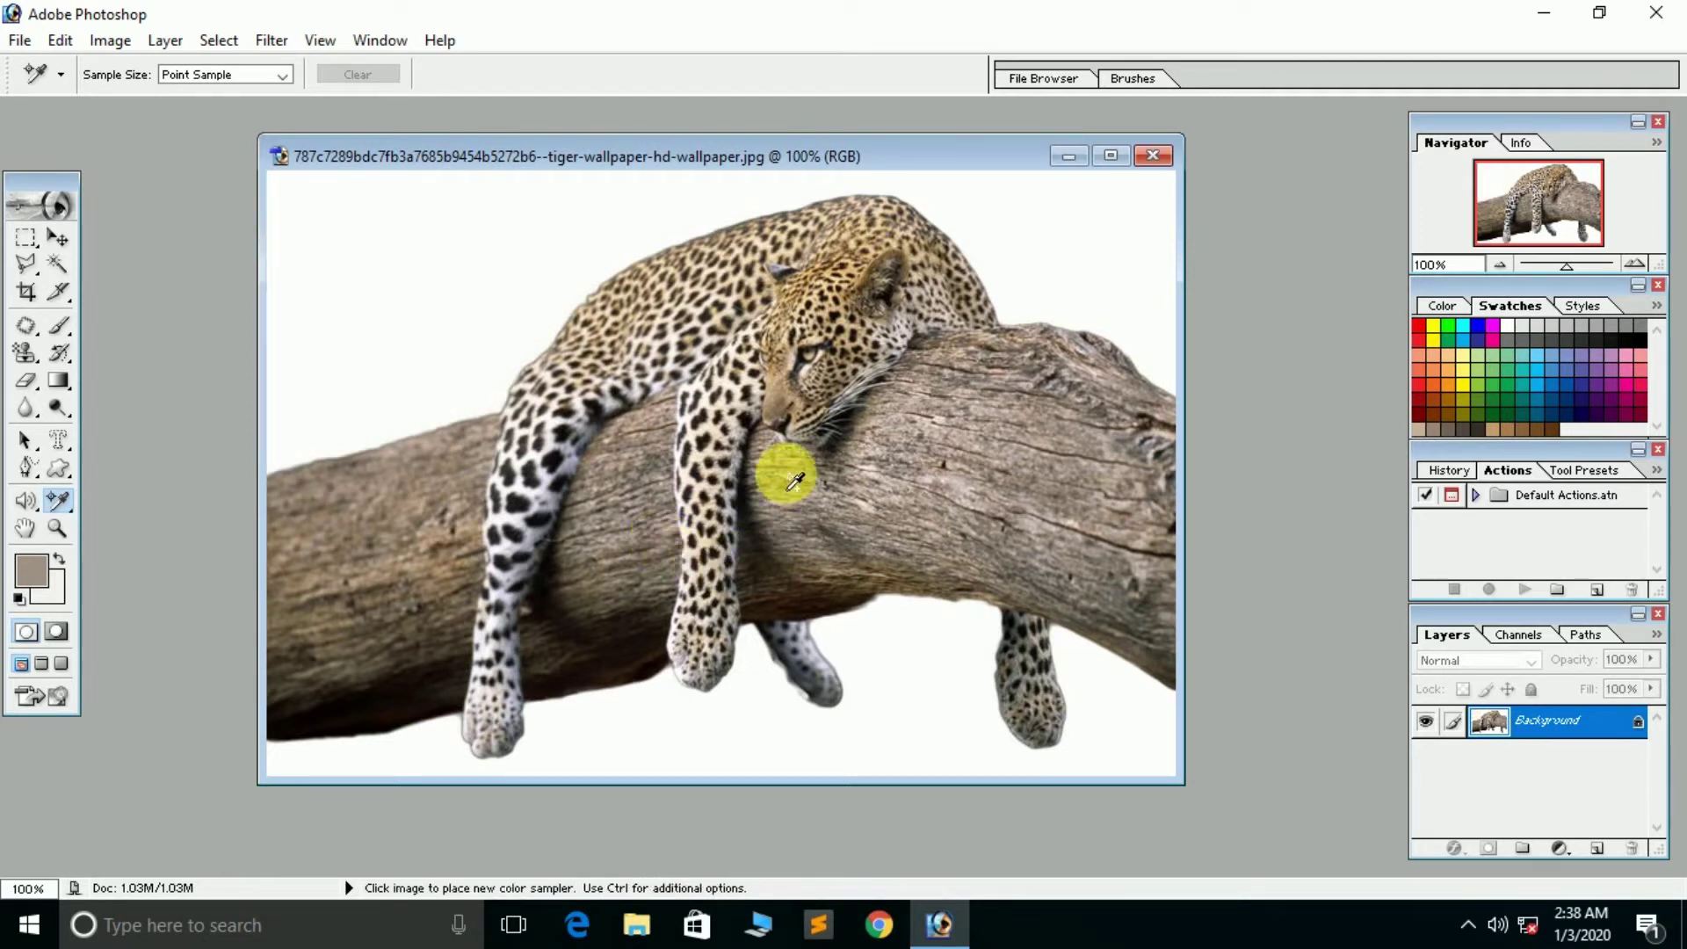
pyautogui.click(879, 425)
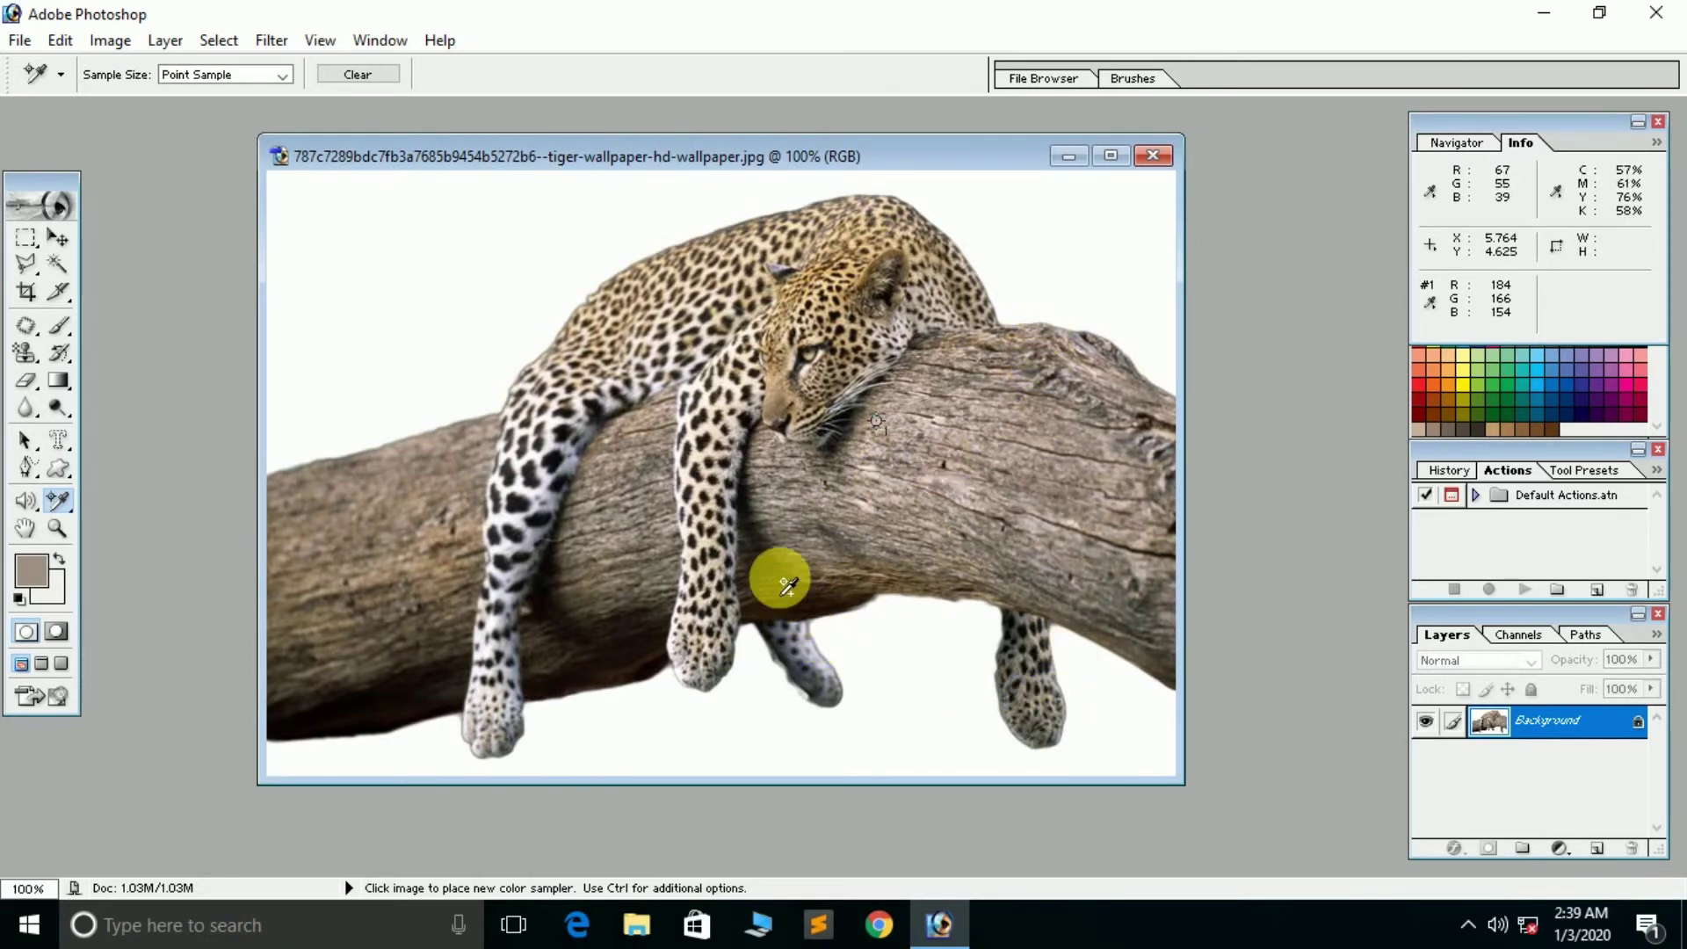
pyautogui.click(782, 556)
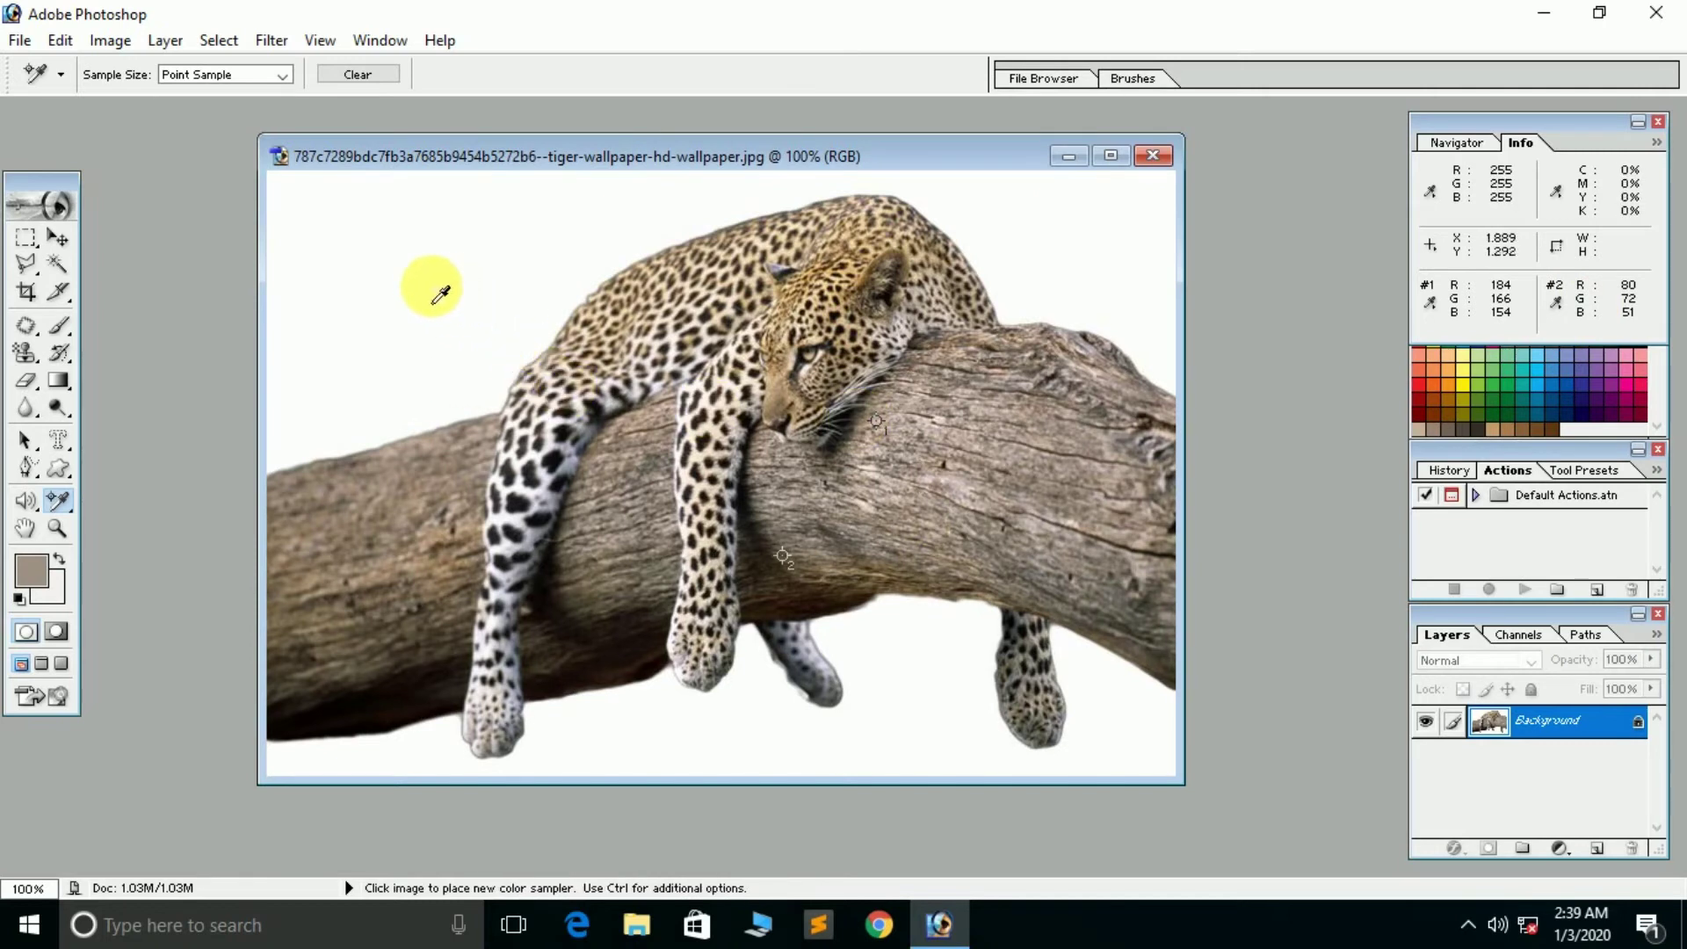
pyautogui.click(422, 493)
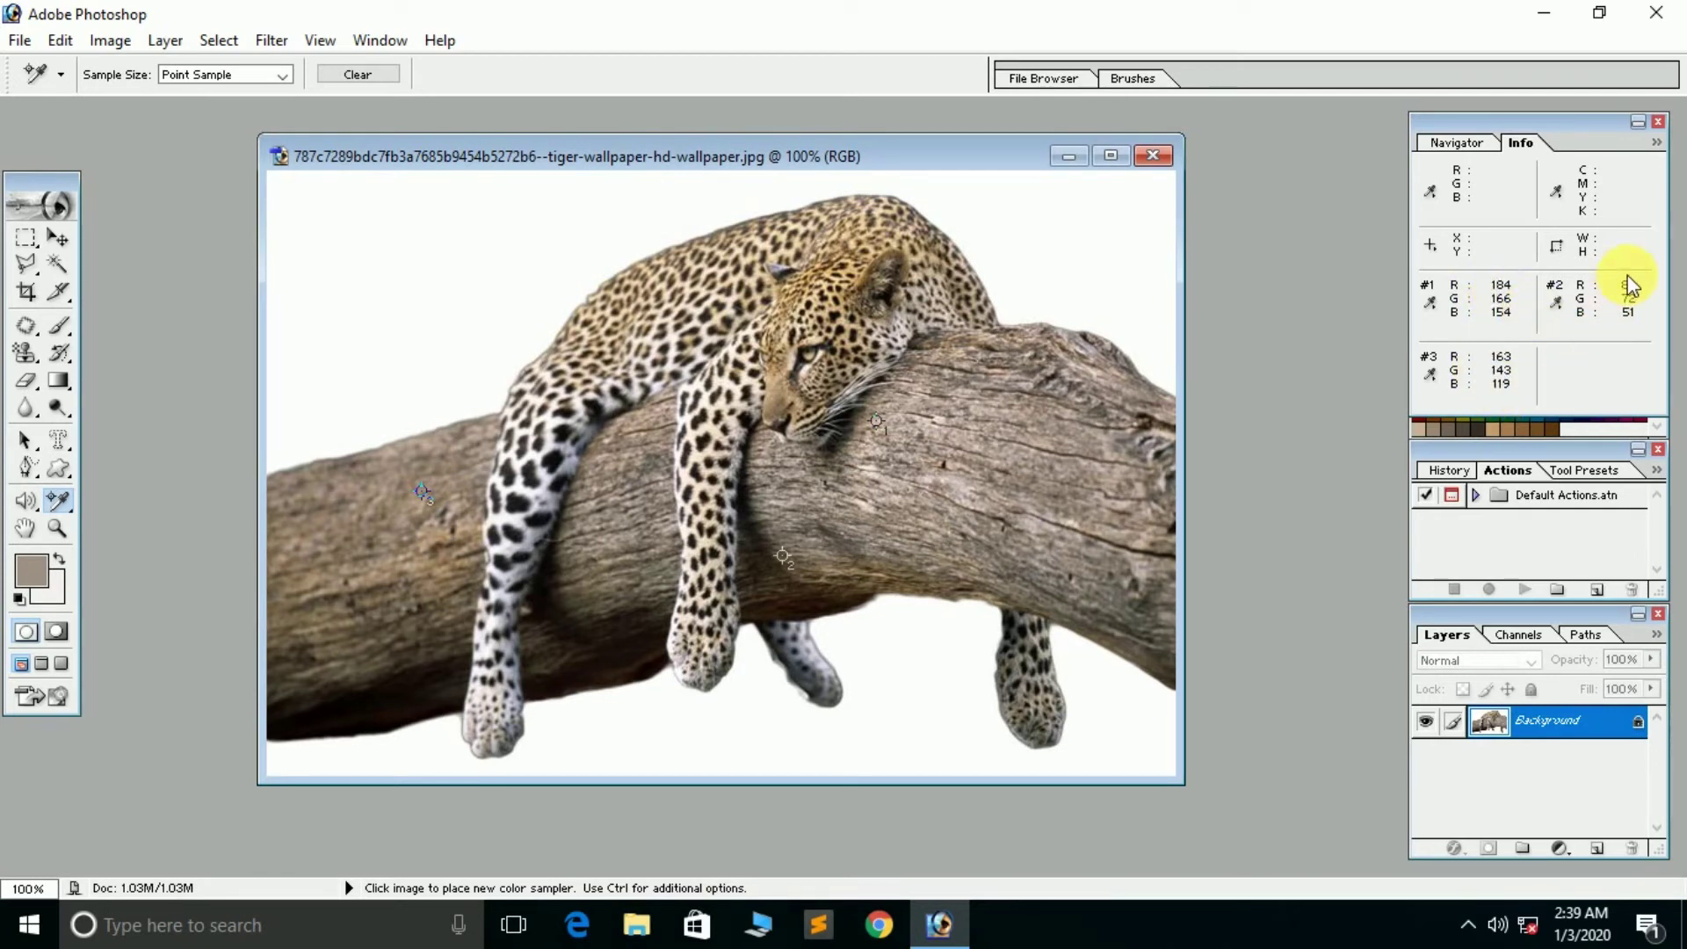
pyautogui.click(1002, 274)
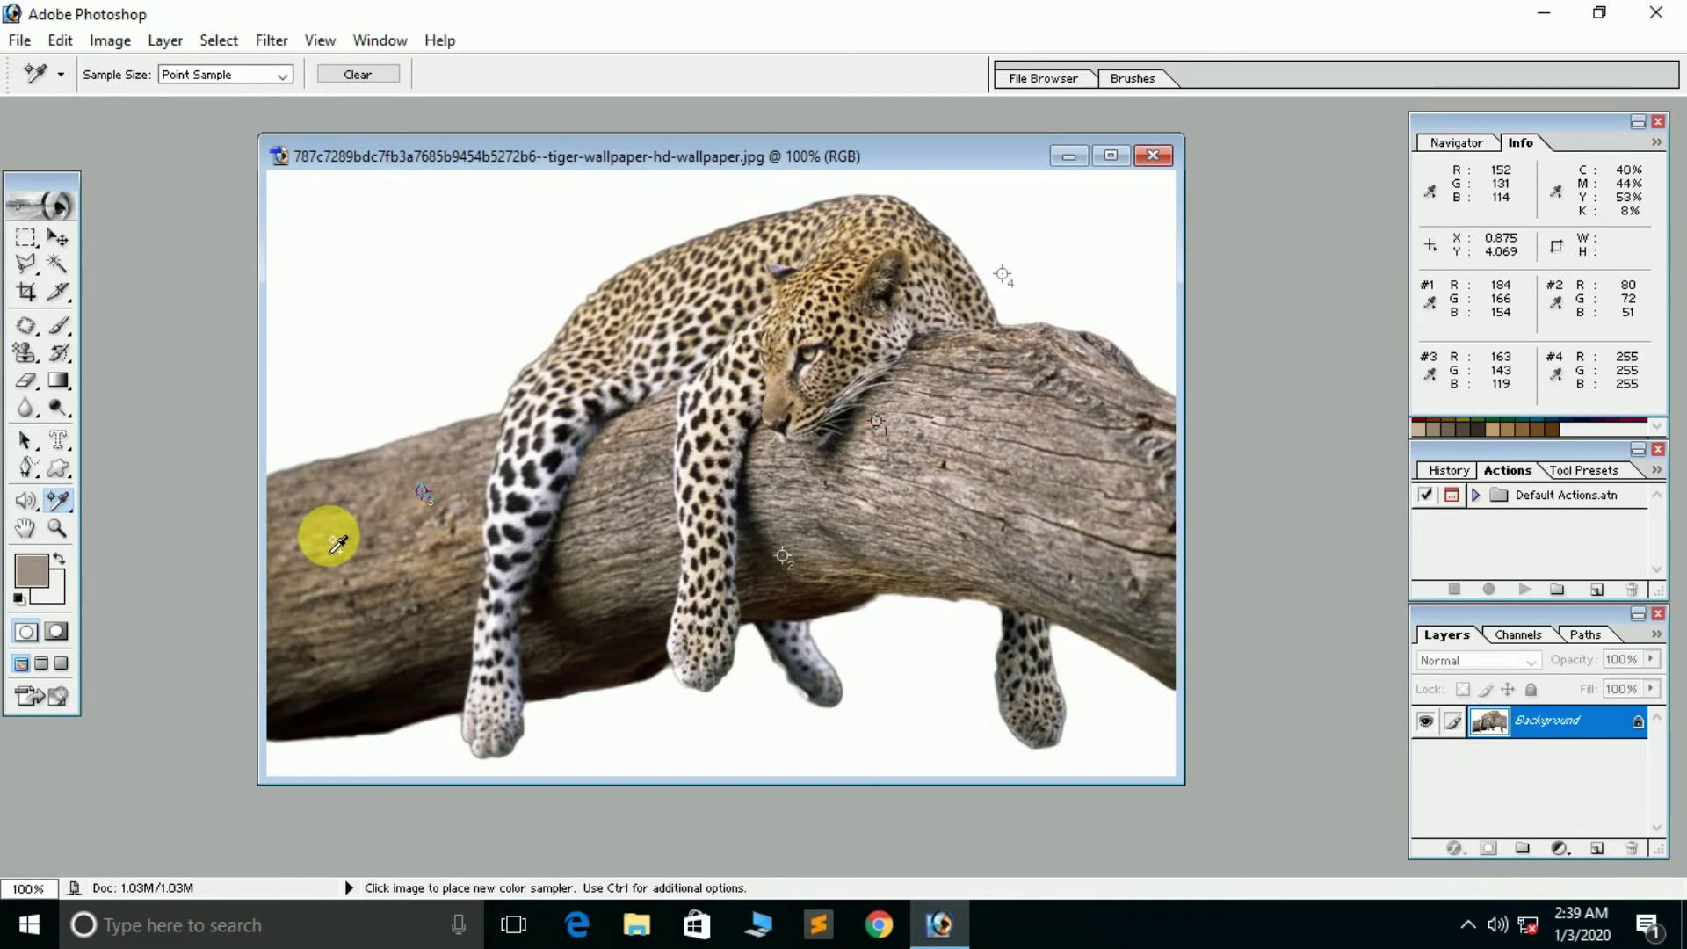
# - Draw several Measure Tool lines, ending with a top-right to bottom-left diagonal of about 12.13 at −146.3°
pyautogui.click(55, 508)
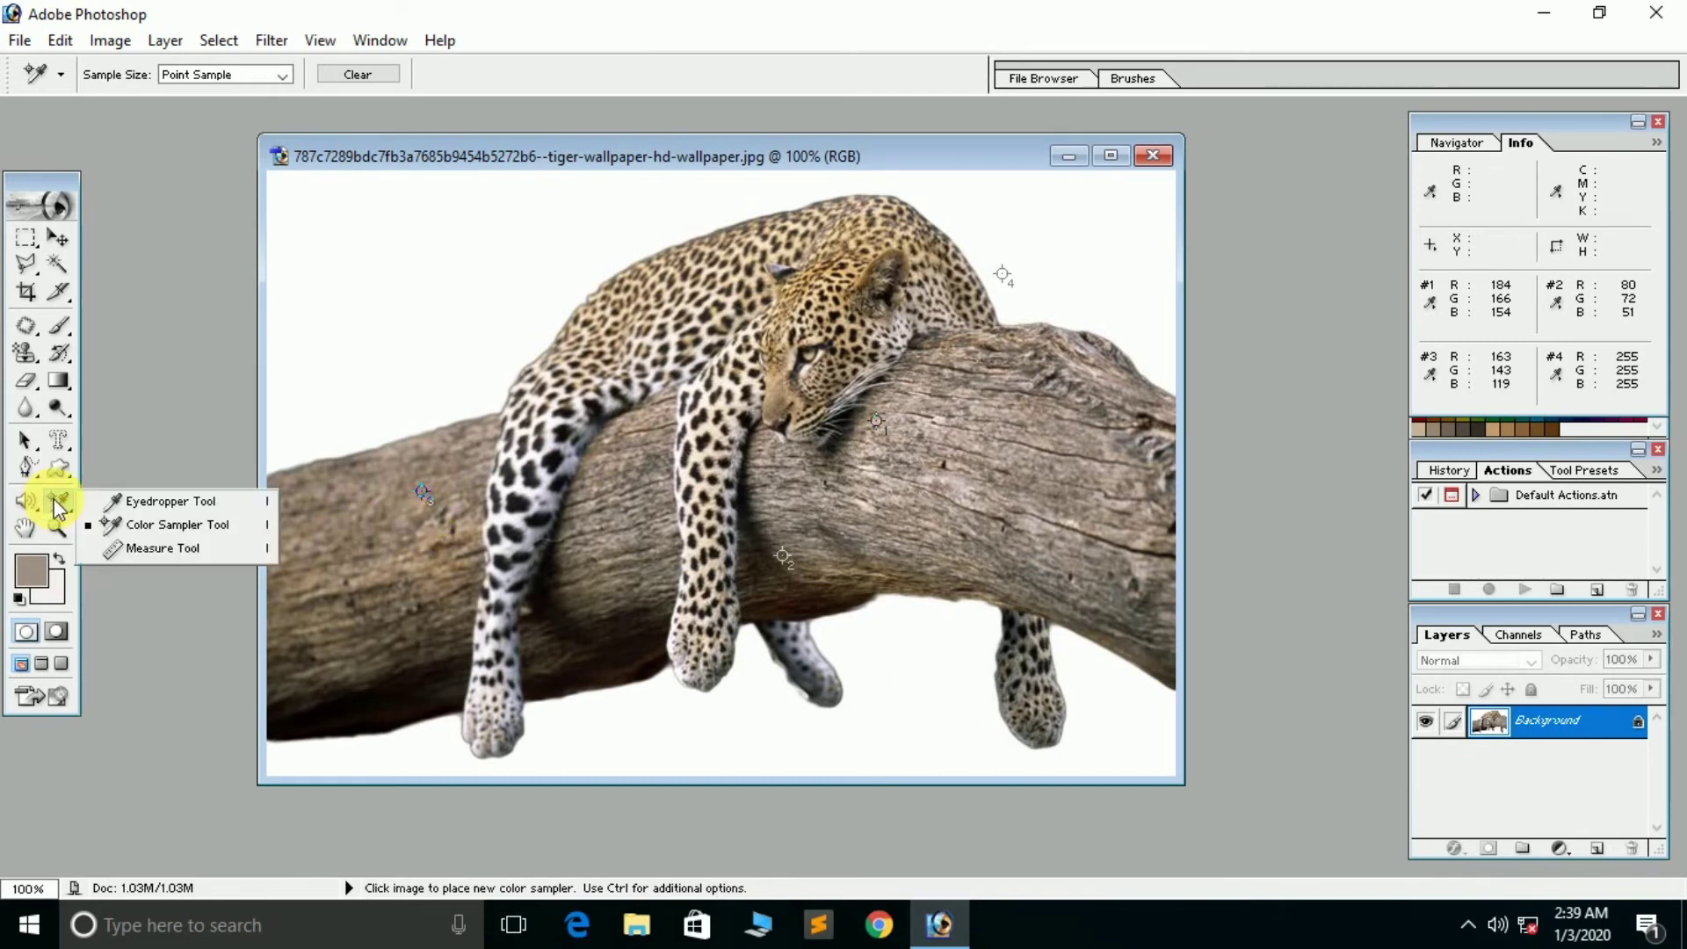
pyautogui.click(154, 550)
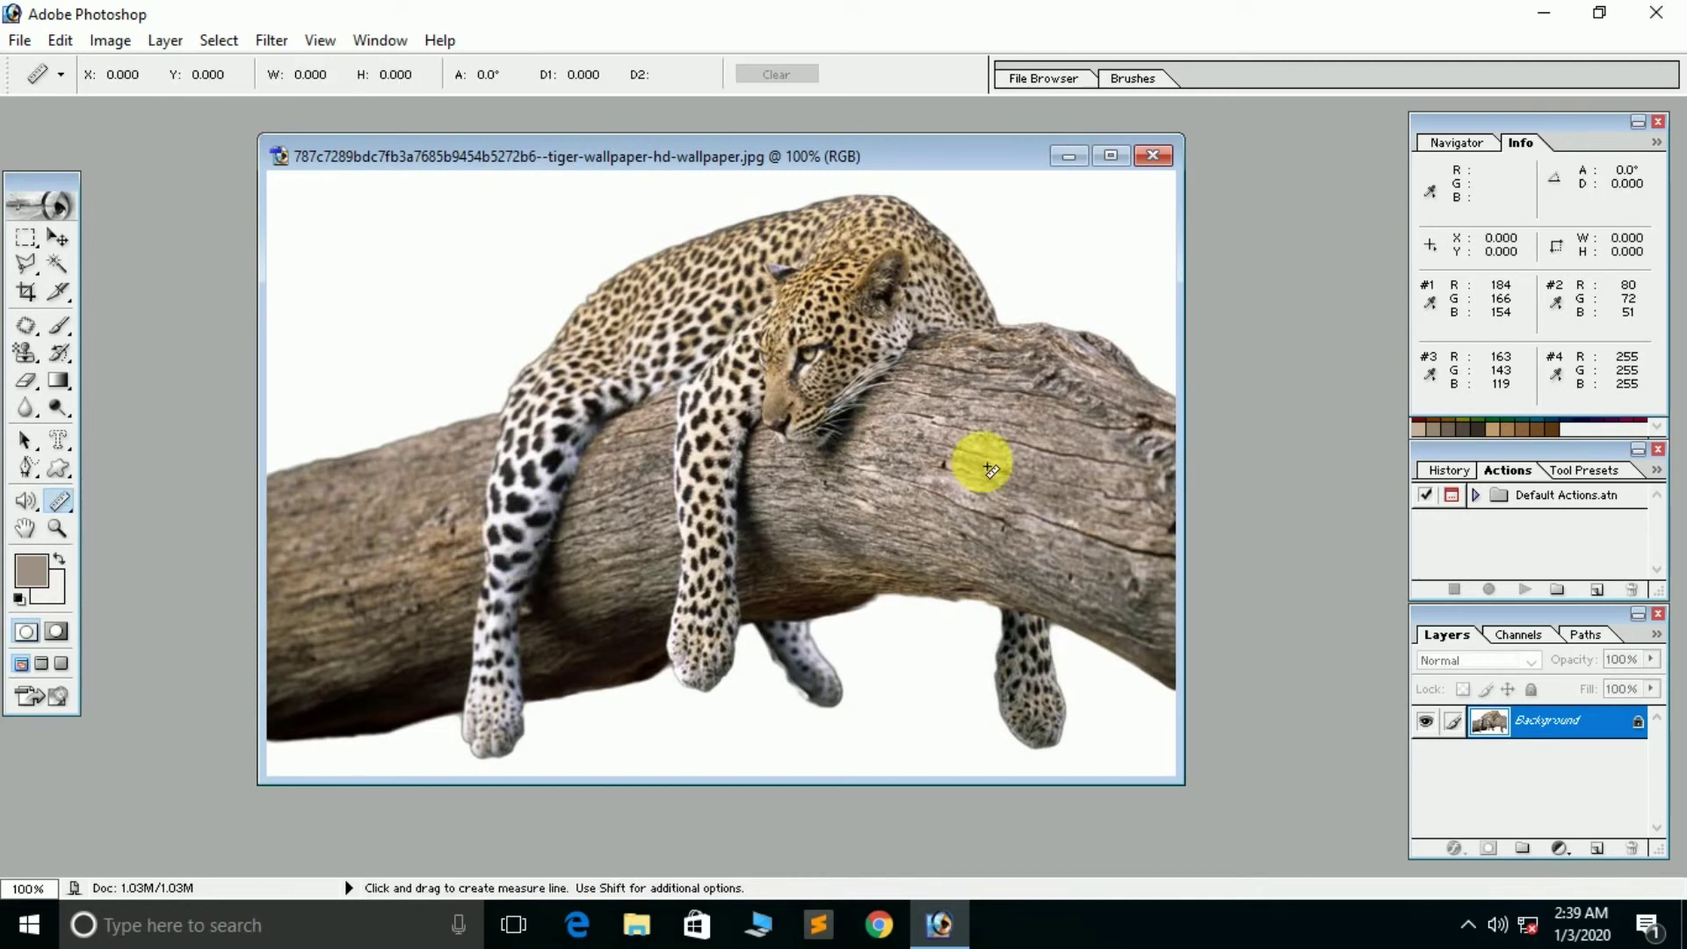
pyautogui.moveTo(488, 275); pyautogui.dragTo(660, 431)
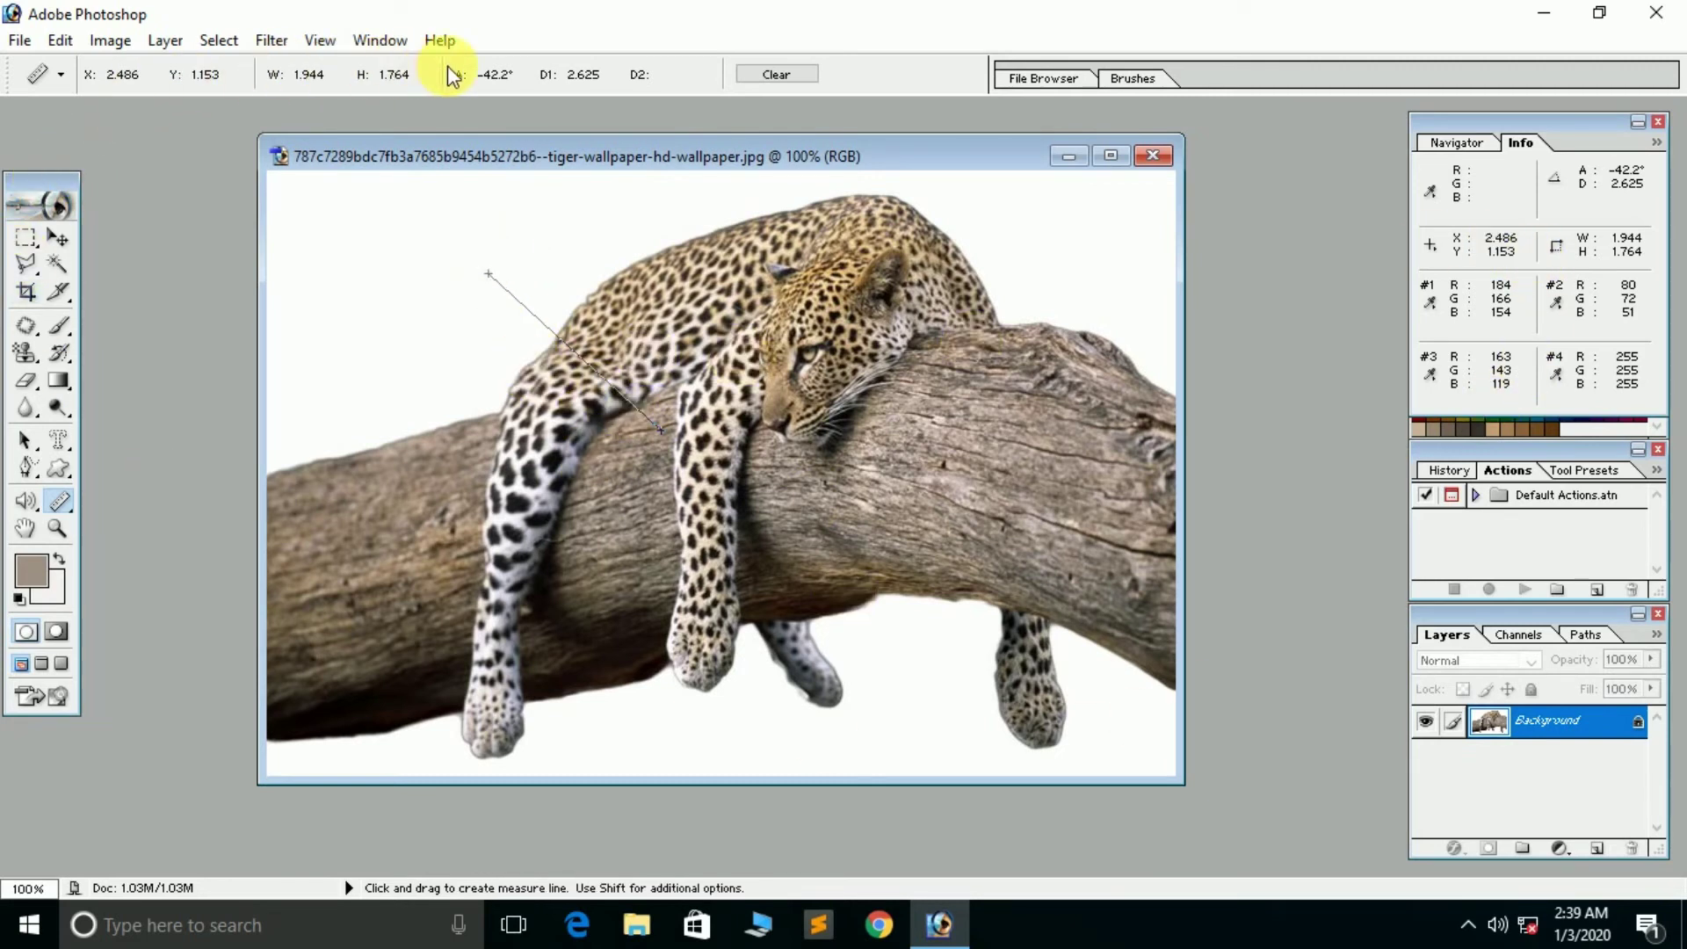
pyautogui.moveTo(313, 281); pyautogui.dragTo(466, 474)
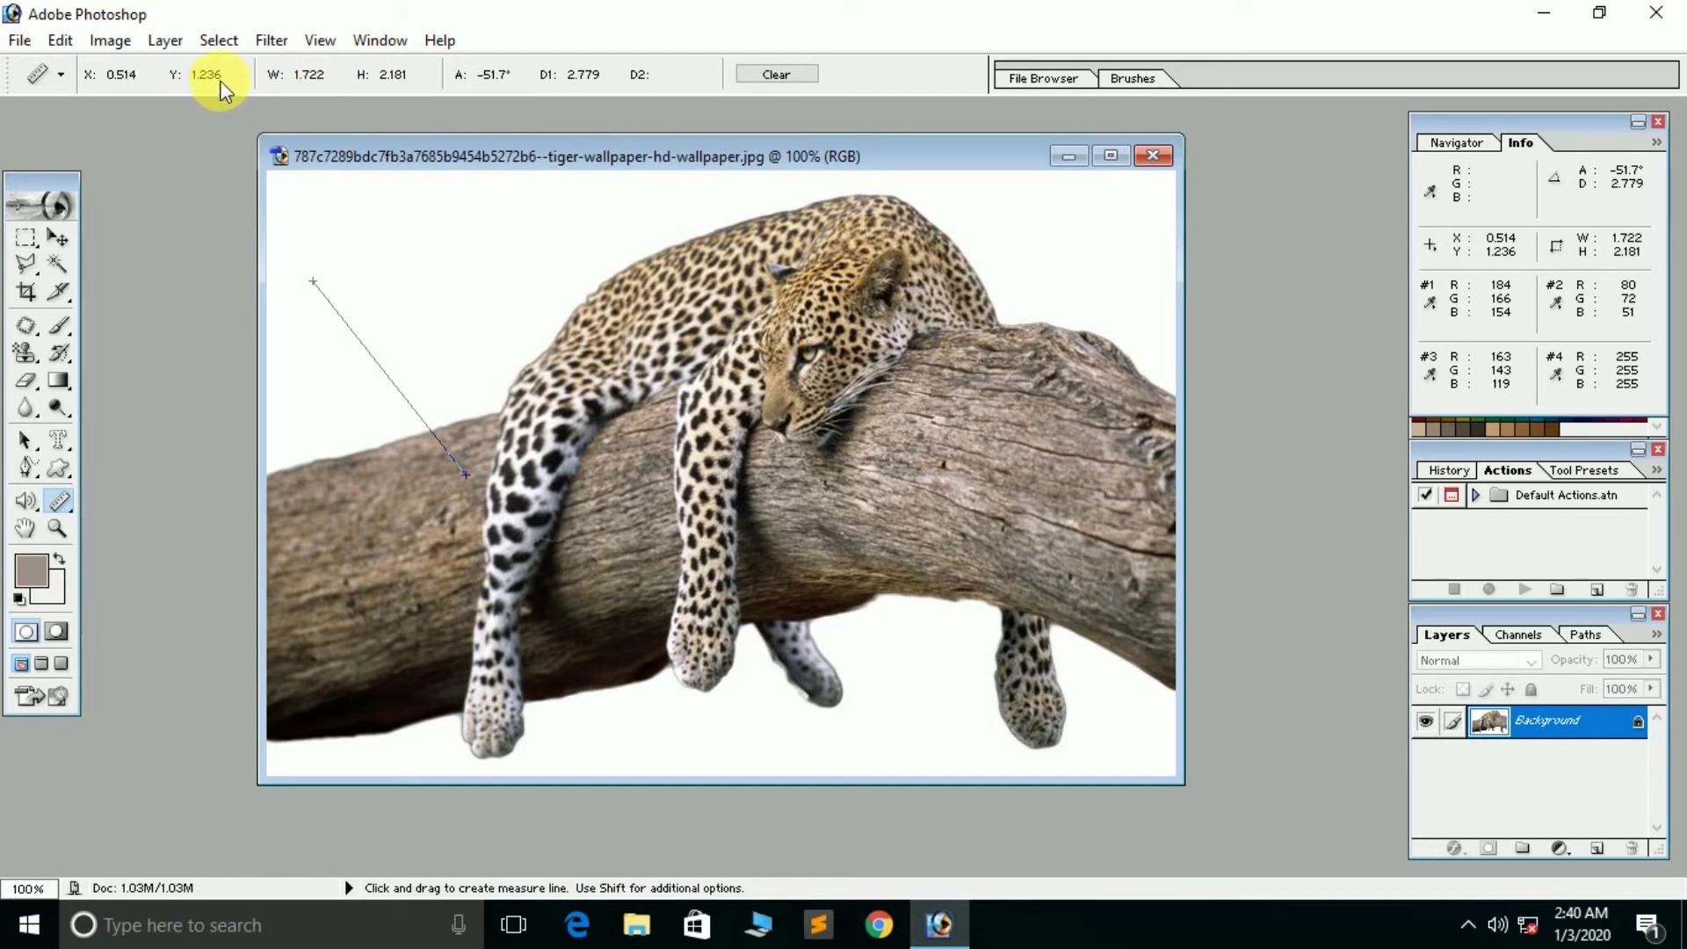
pyautogui.moveTo(1041, 255)
pyautogui.mouseDown()
pyautogui.moveTo(934, 587)
pyautogui.moveTo(739, 453)
pyautogui.moveTo(1091, 225)
pyautogui.moveTo(534, 180)
pyautogui.moveTo(988, 263)
pyautogui.mouseUp()
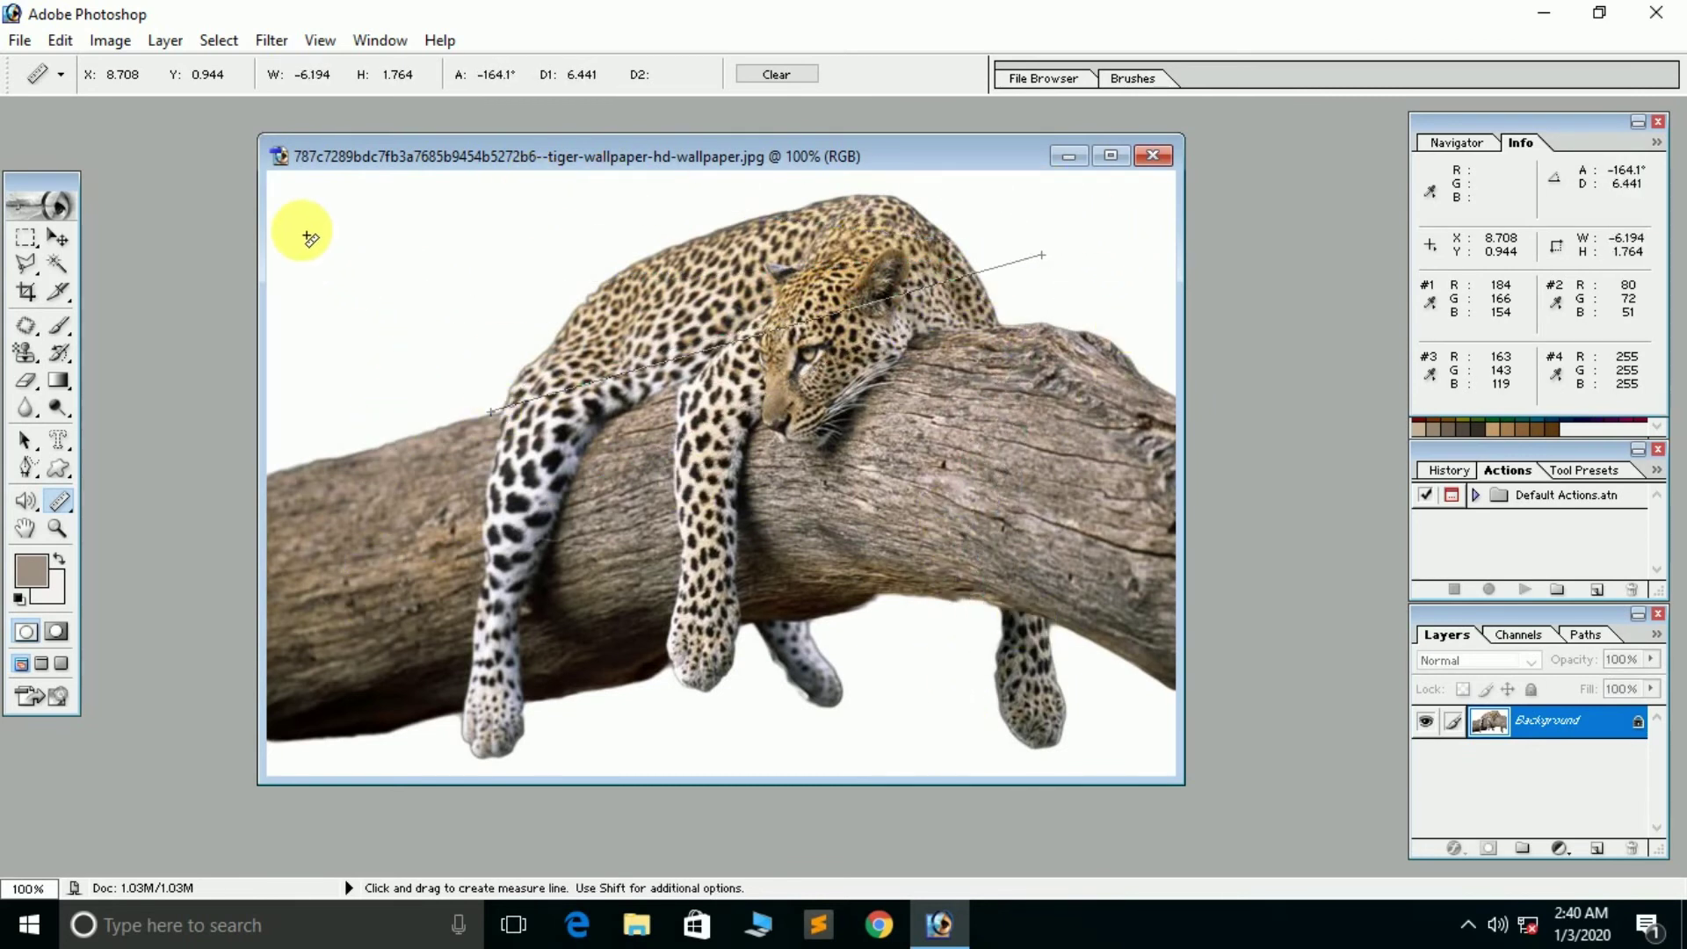
pyautogui.moveTo(304, 230); pyautogui.dragTo(553, 512)
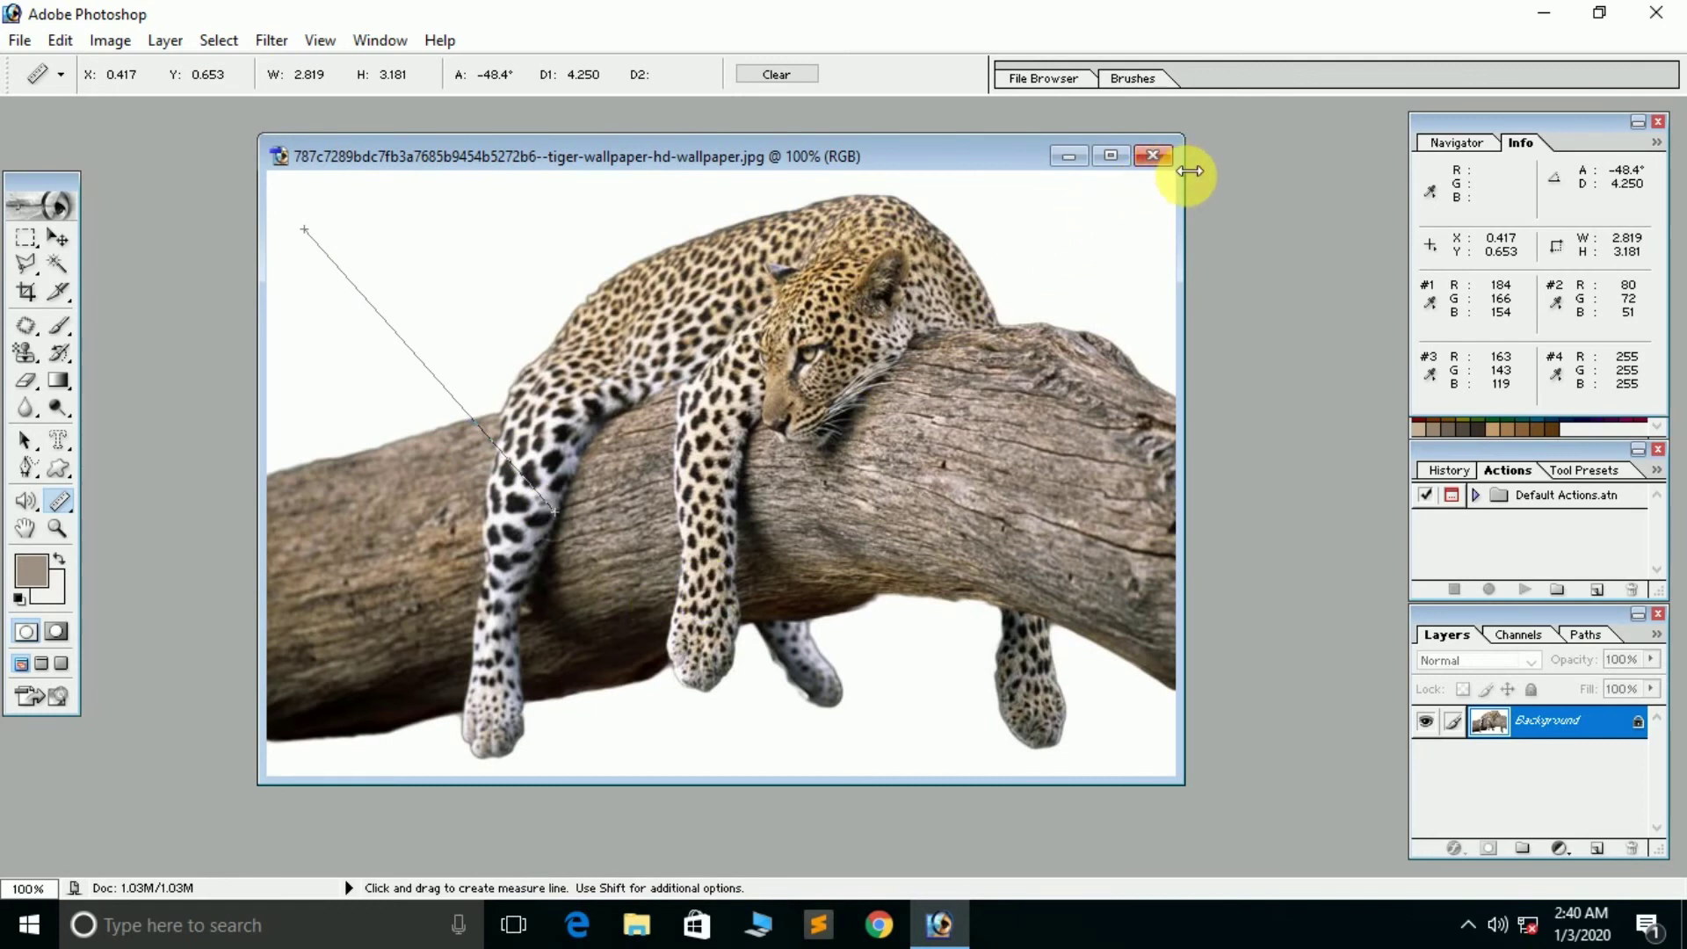
pyautogui.moveTo(1174, 177)
pyautogui.mouseDown()
pyautogui.moveTo(259, 798)
pyautogui.moveTo(274, 771)
pyautogui.mouseUp()
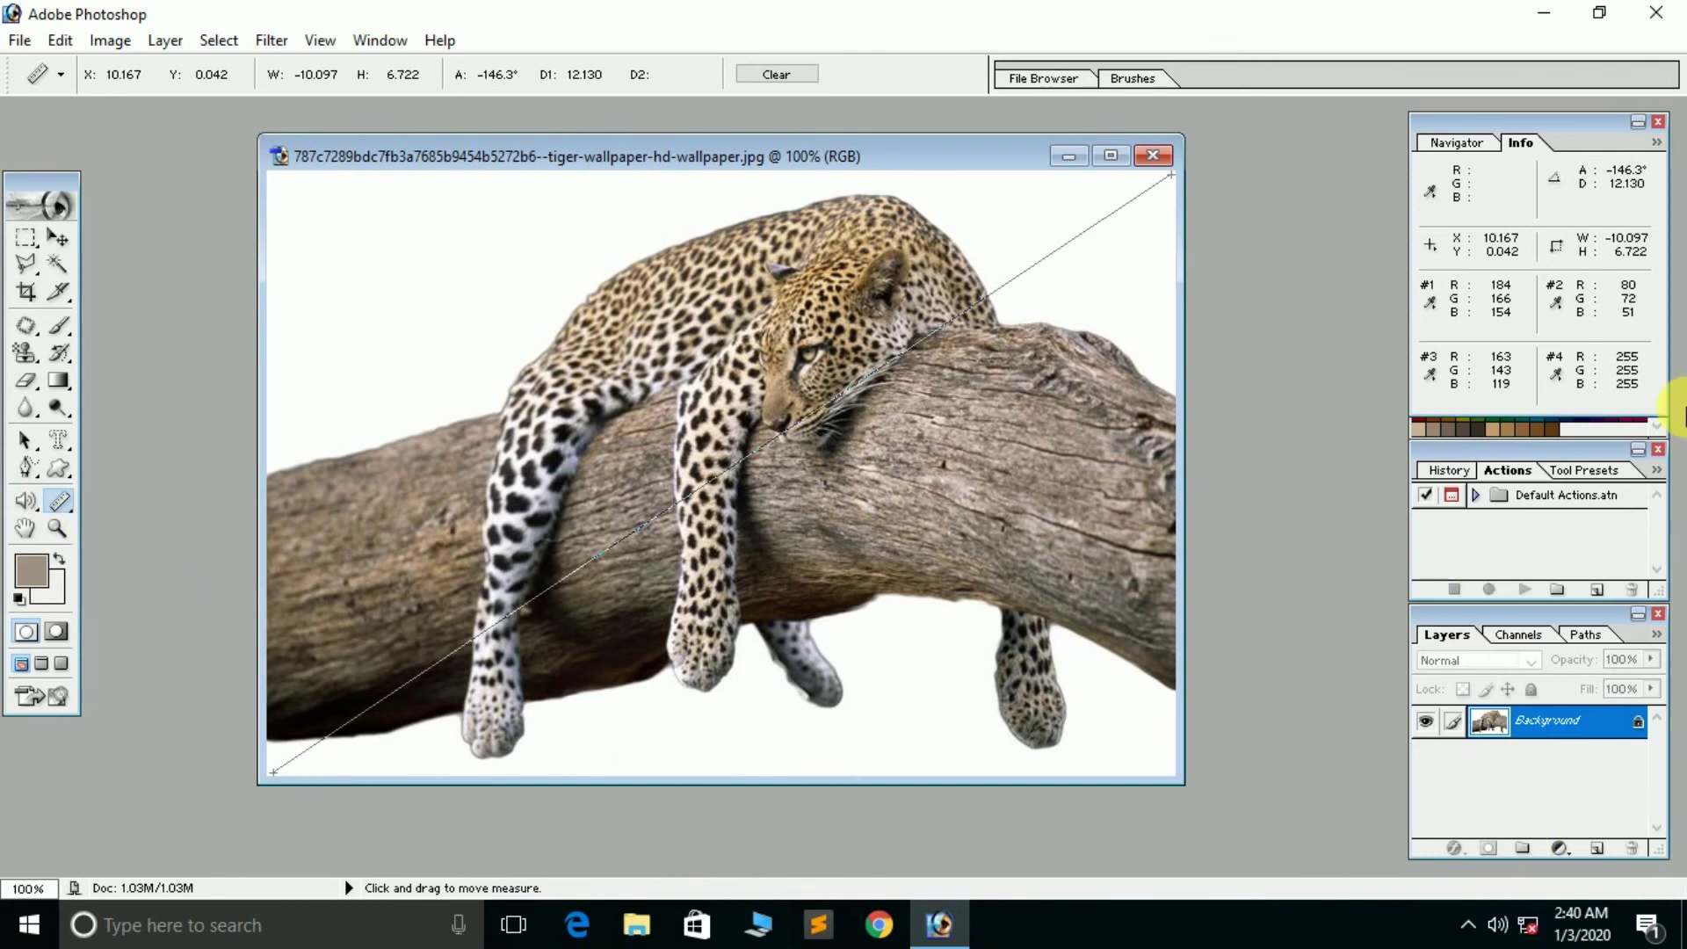
pyautogui.moveTo(62, 518); pyautogui.dragTo(124, 523)
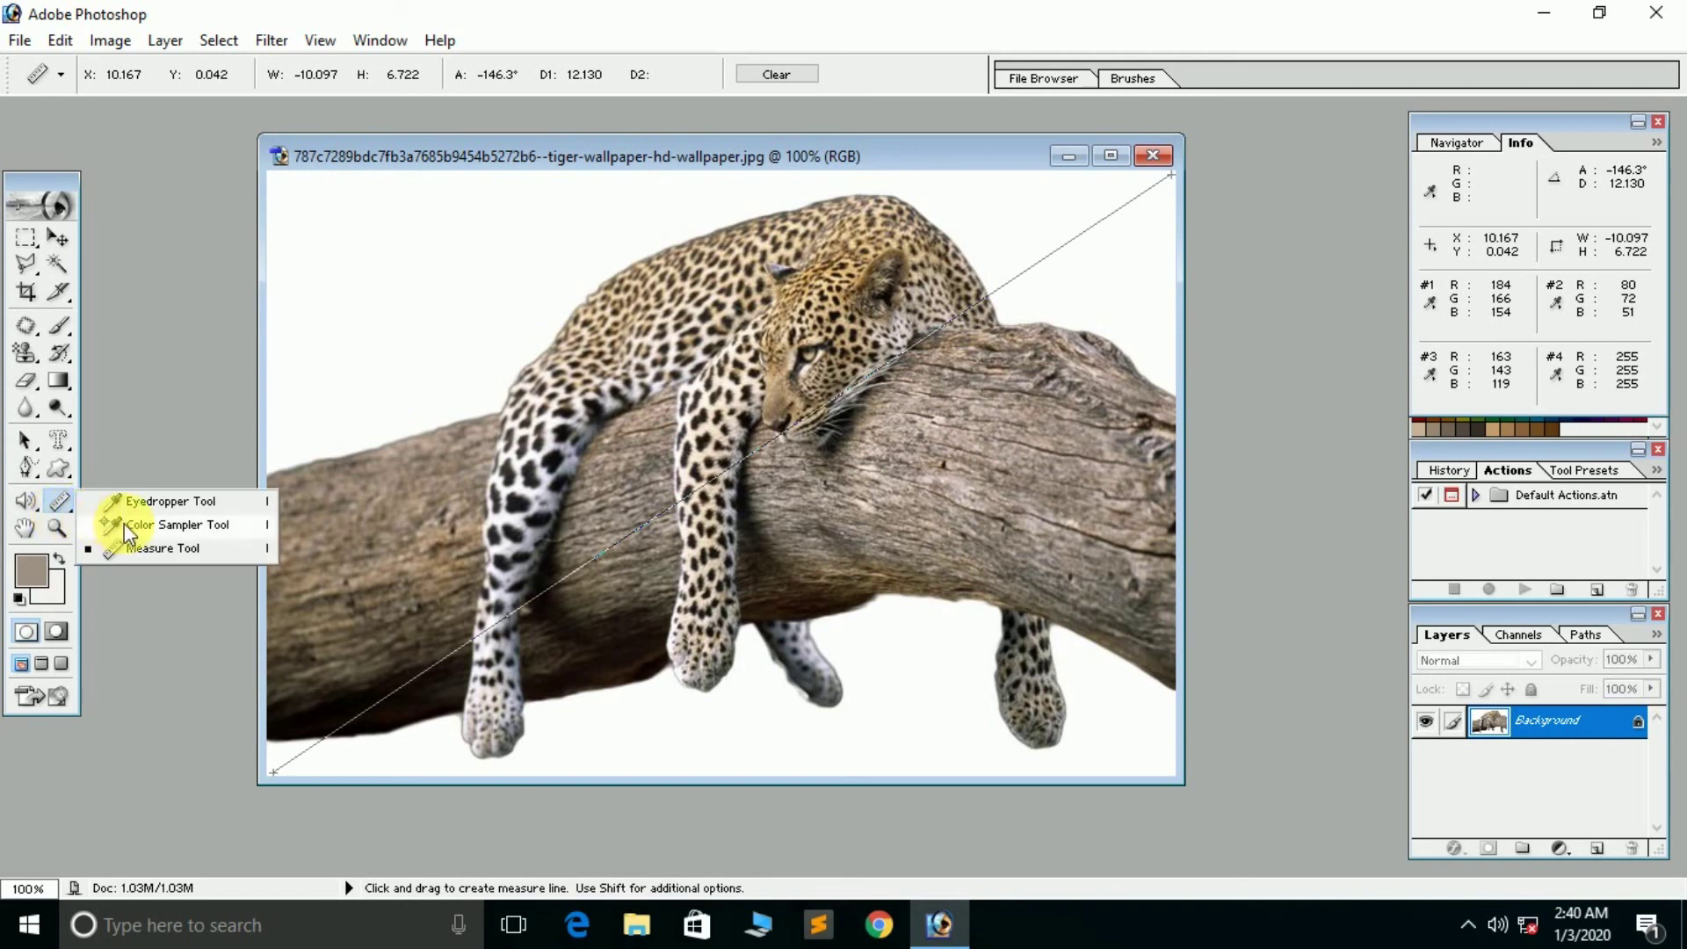